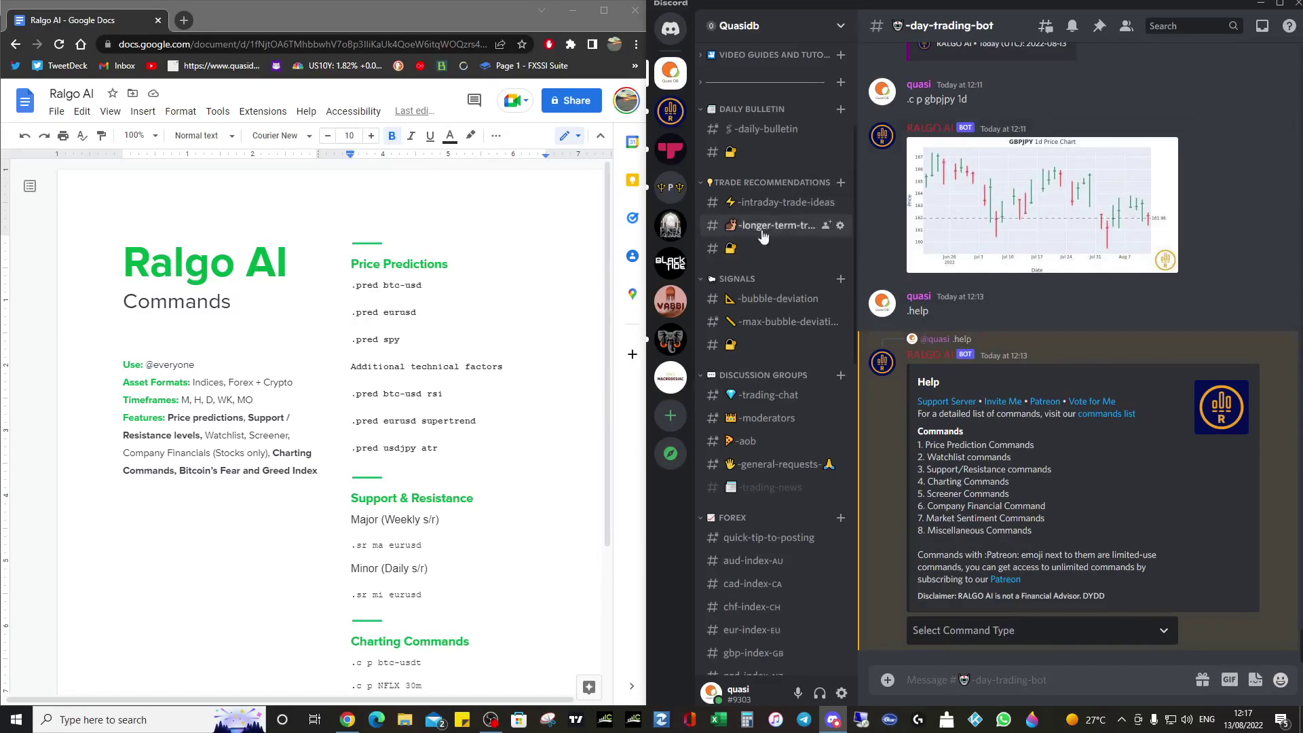
Request Ralgo AI's GBPUSD prediction with .pred gbpusd, then with 1d RSI via .pred gbpusd rsi.
scroll(739, 253, "up", 3)
scroll(742, 249, "up", 1)
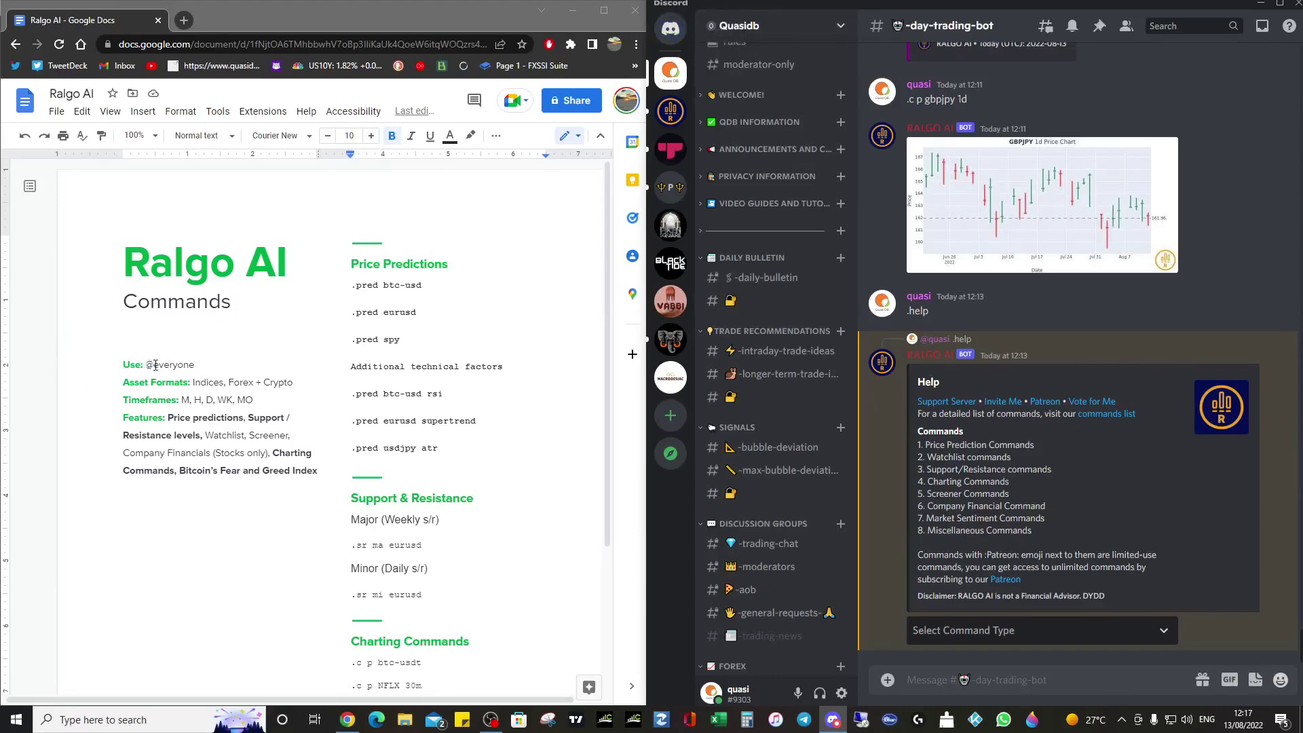
scroll(736, 541, "down", 15)
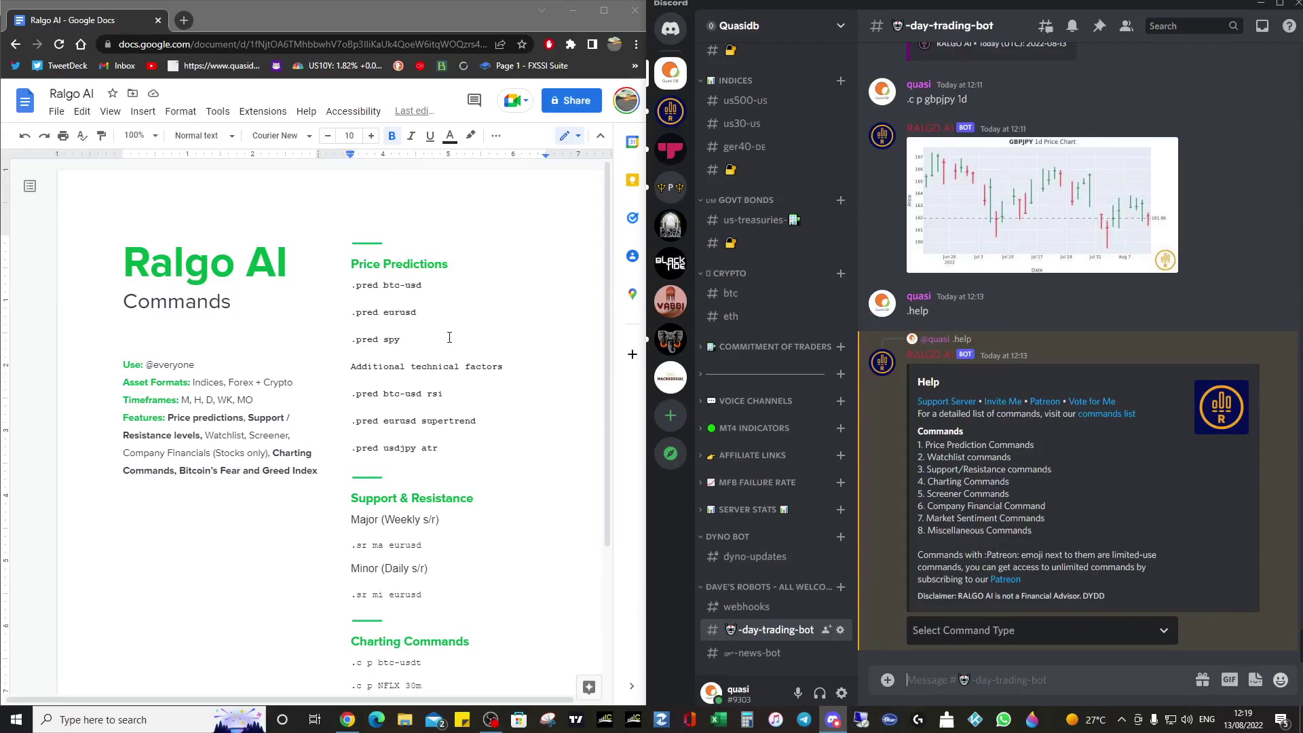
left_click(923, 676)
type(".pred gbpusd")
key("Return")
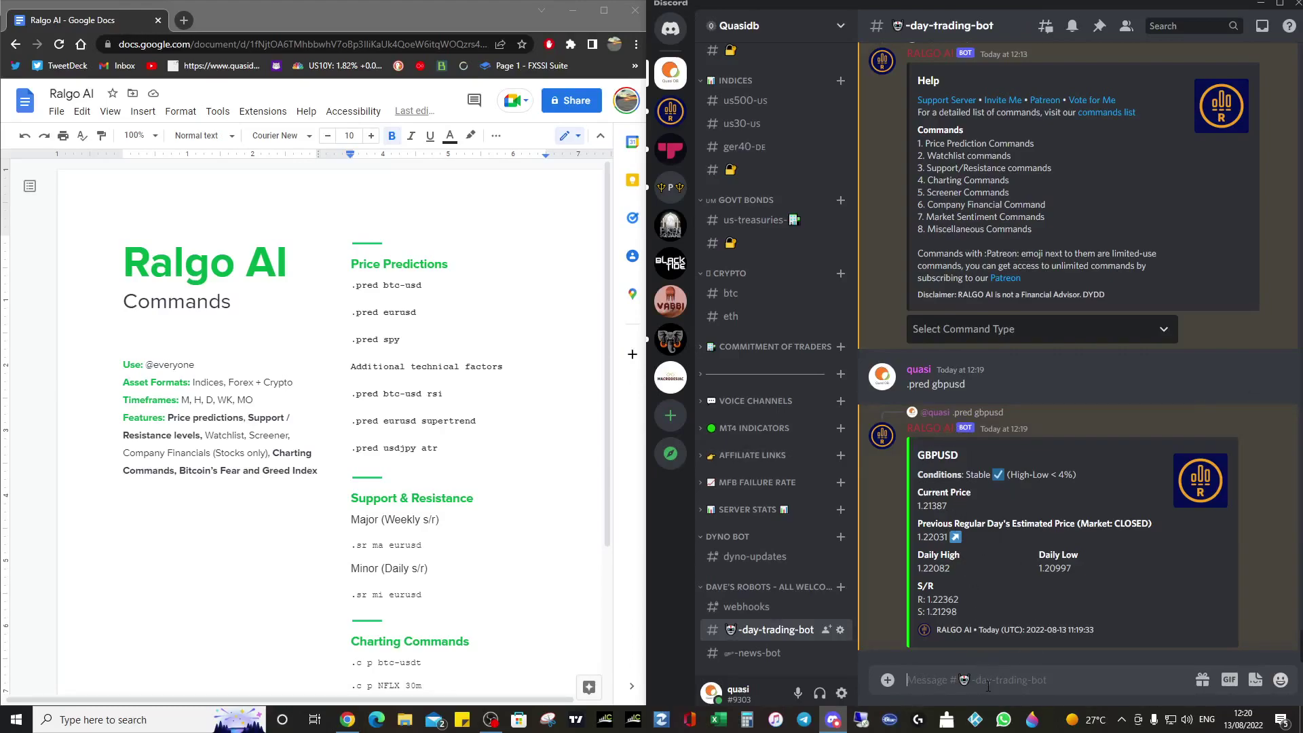
type(".pred gbpusd rsi")
key("Return")
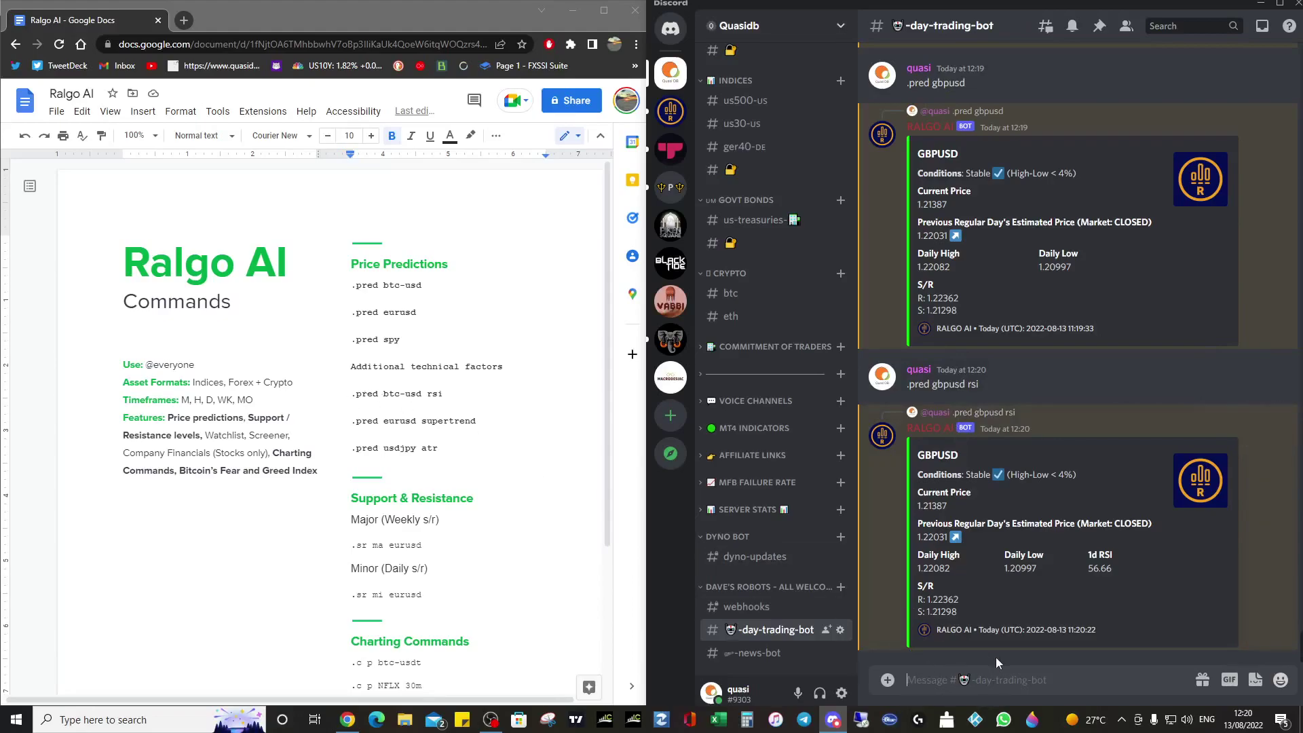
Send .pred usdjpy atr to get the USDJPY prediction with 1d ATR 2.01.
type(".pred usdjpy atr")
key("Return")
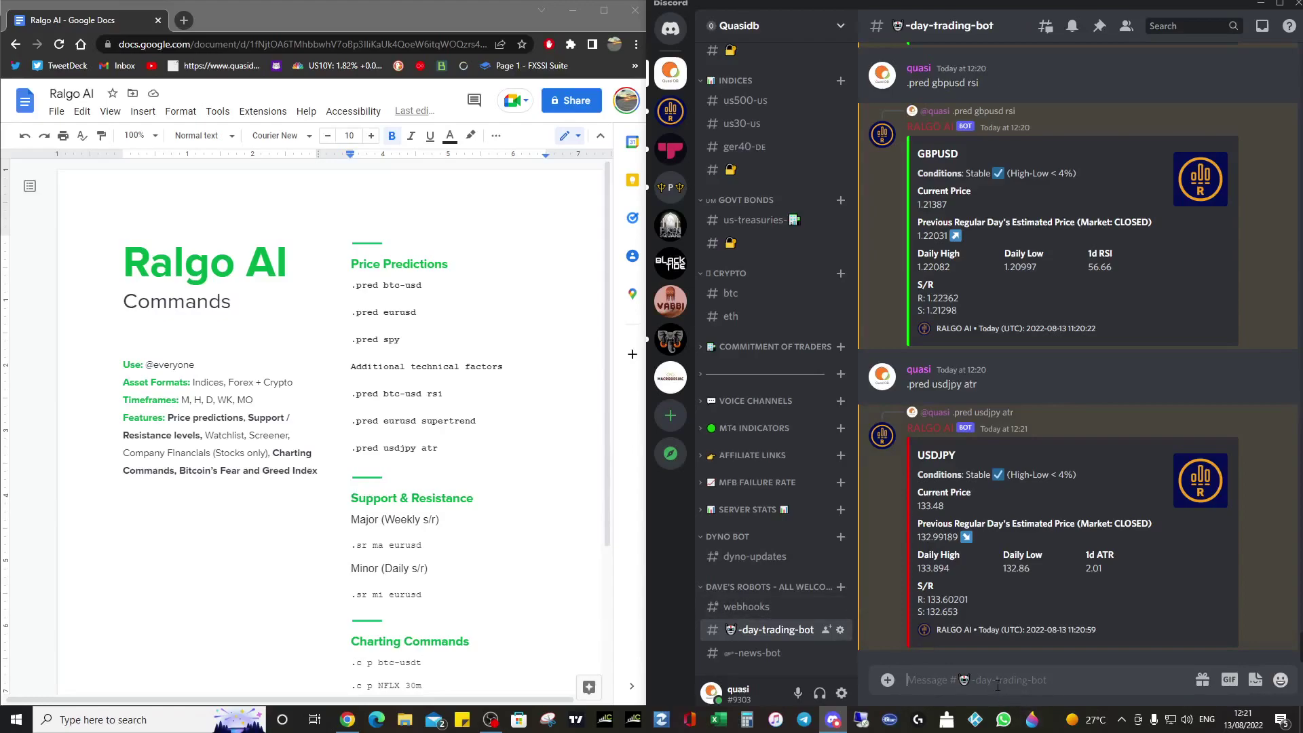
Request USDJPY major S/R with .sr ma usdjpy, then minor levels via .sr min, corrected to .sr mi.
type(".sr ma usdjpy")
key("Return")
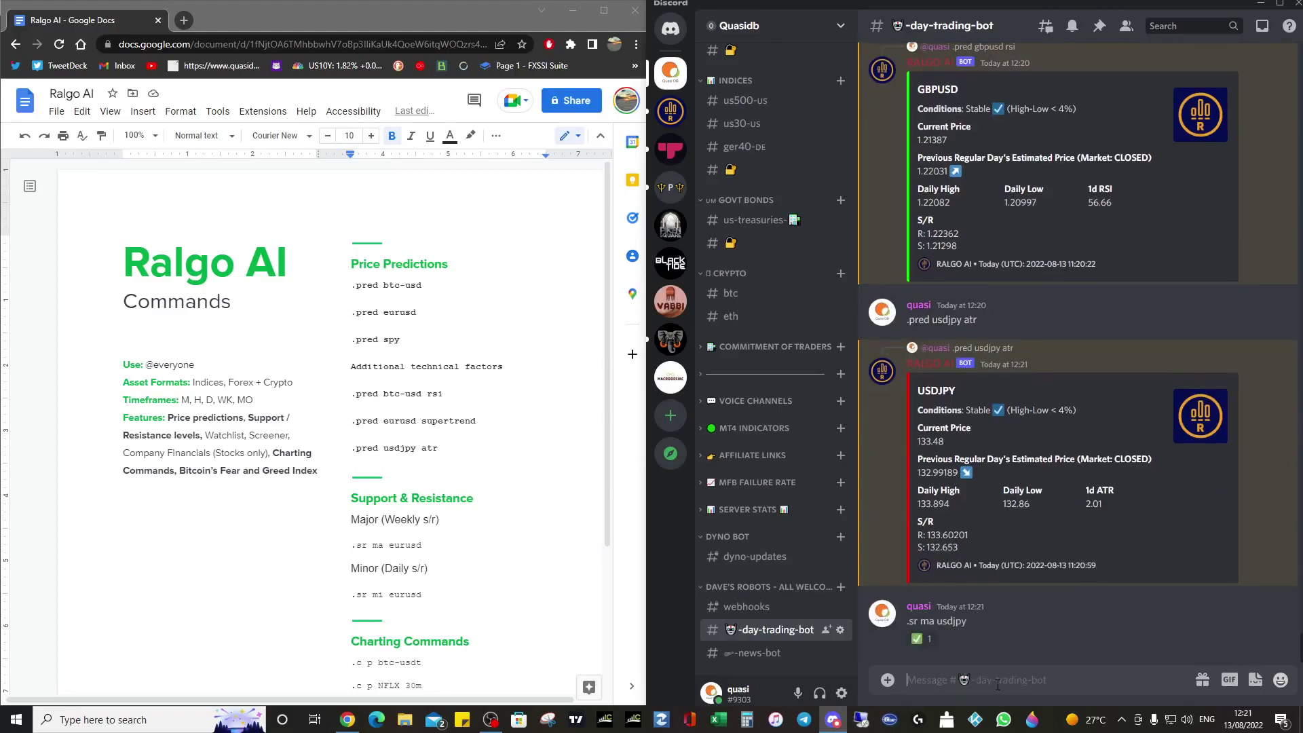
mouse_move(1055, 568)
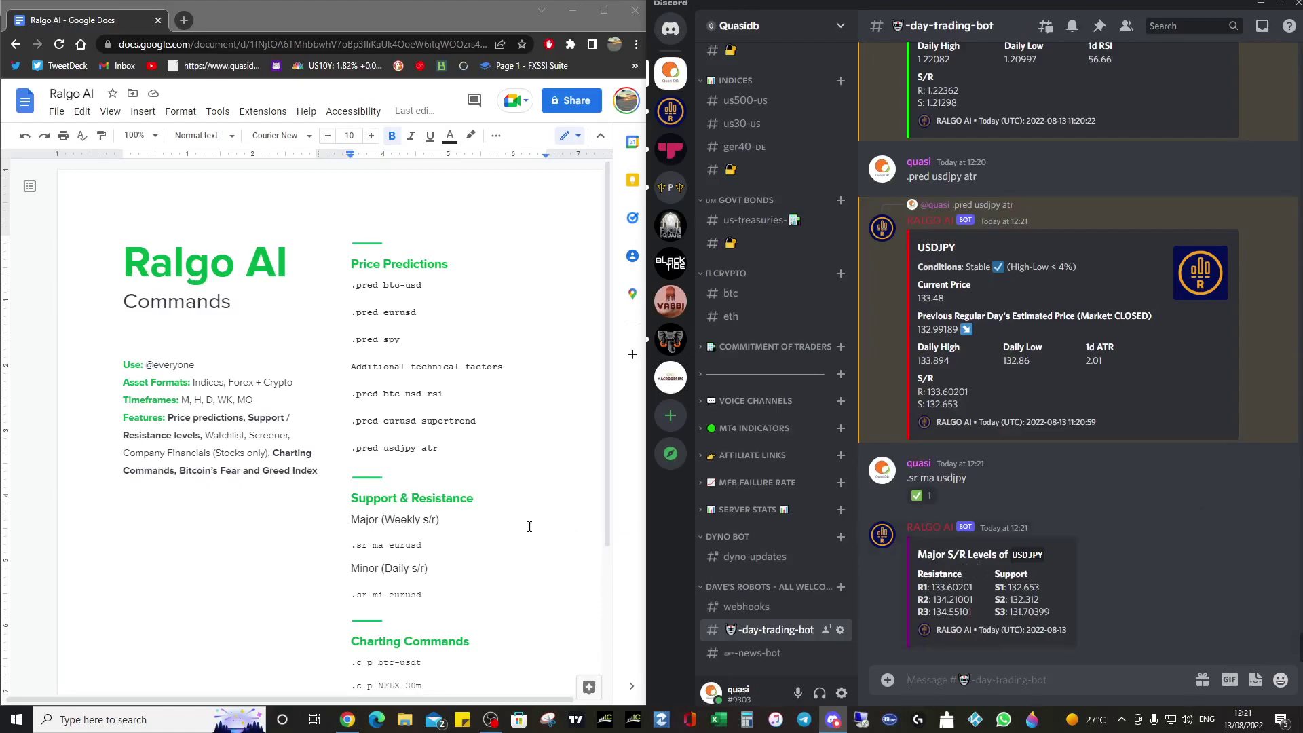
mouse_move(949, 568)
type(".sr min usdjpy")
key("Return")
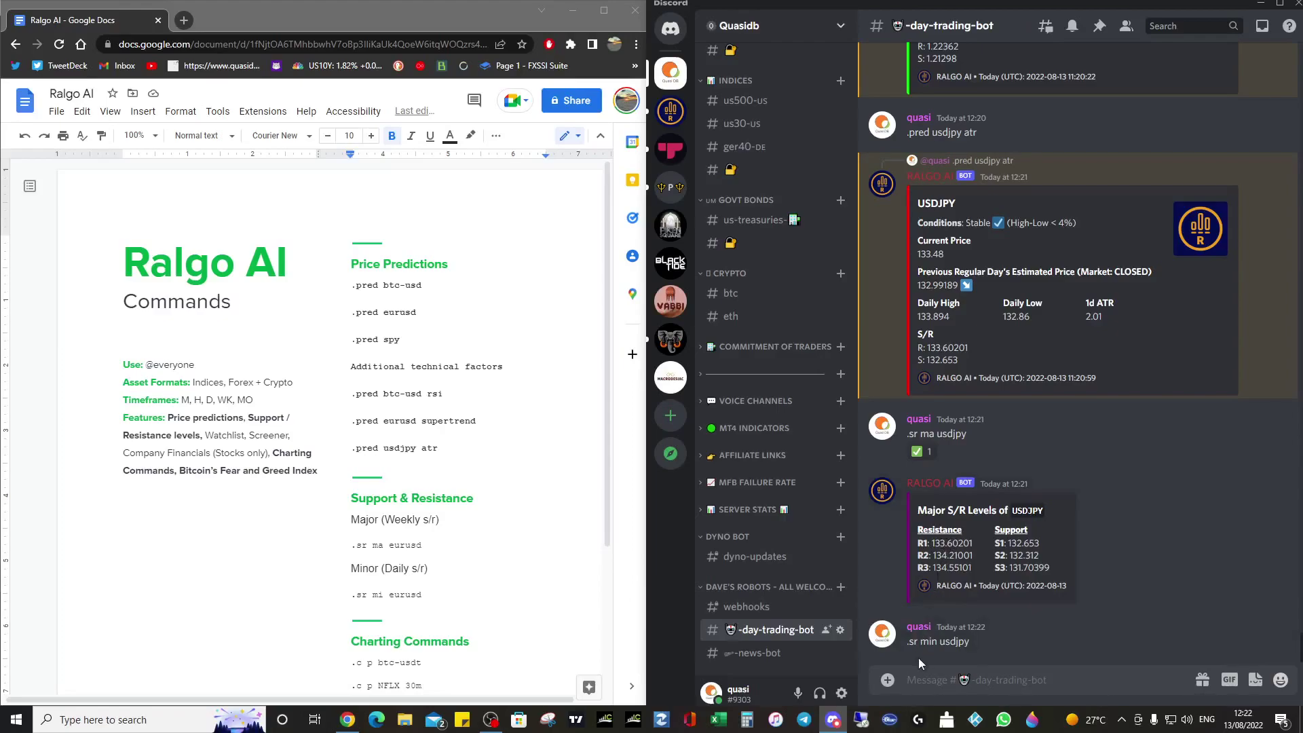
type(".sr mi usdjpy")
key("Return")
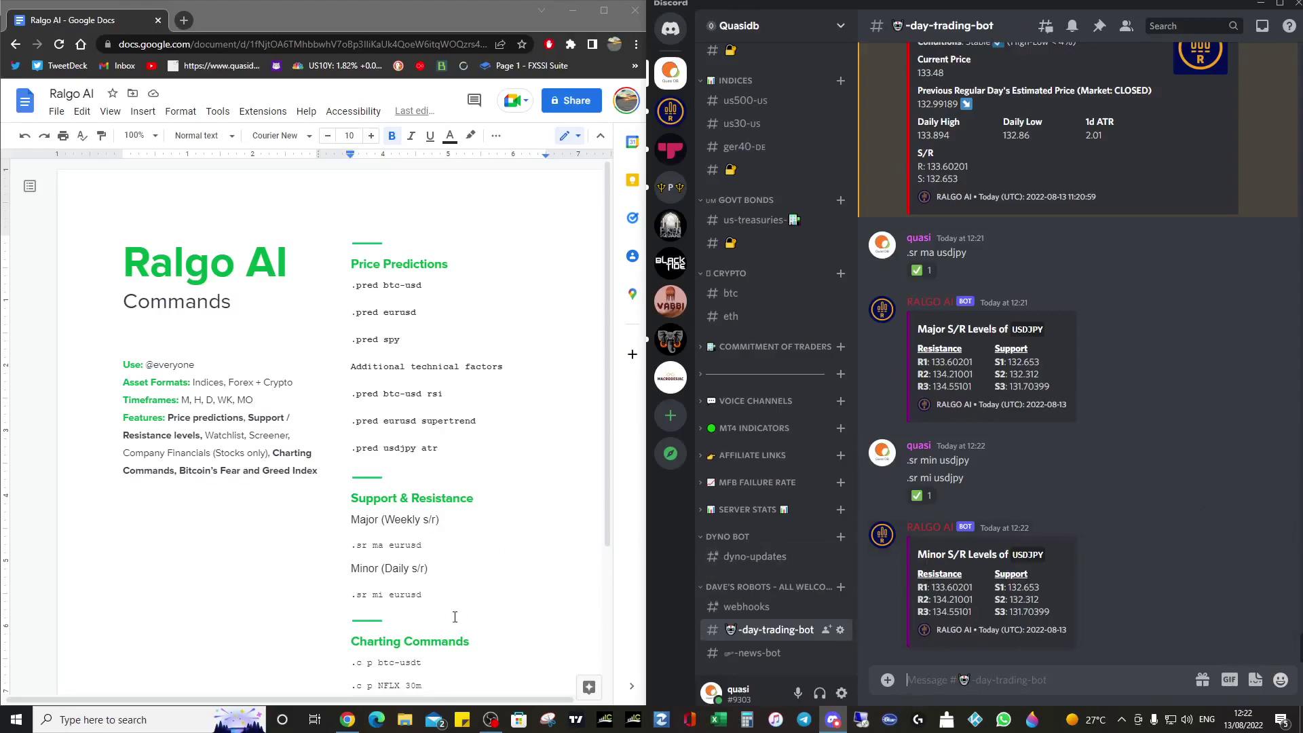
Request USDJPY price charts with .c p usdjpy and the daily .c p usdjpy 1d.
scroll(457, 611, "down", 3)
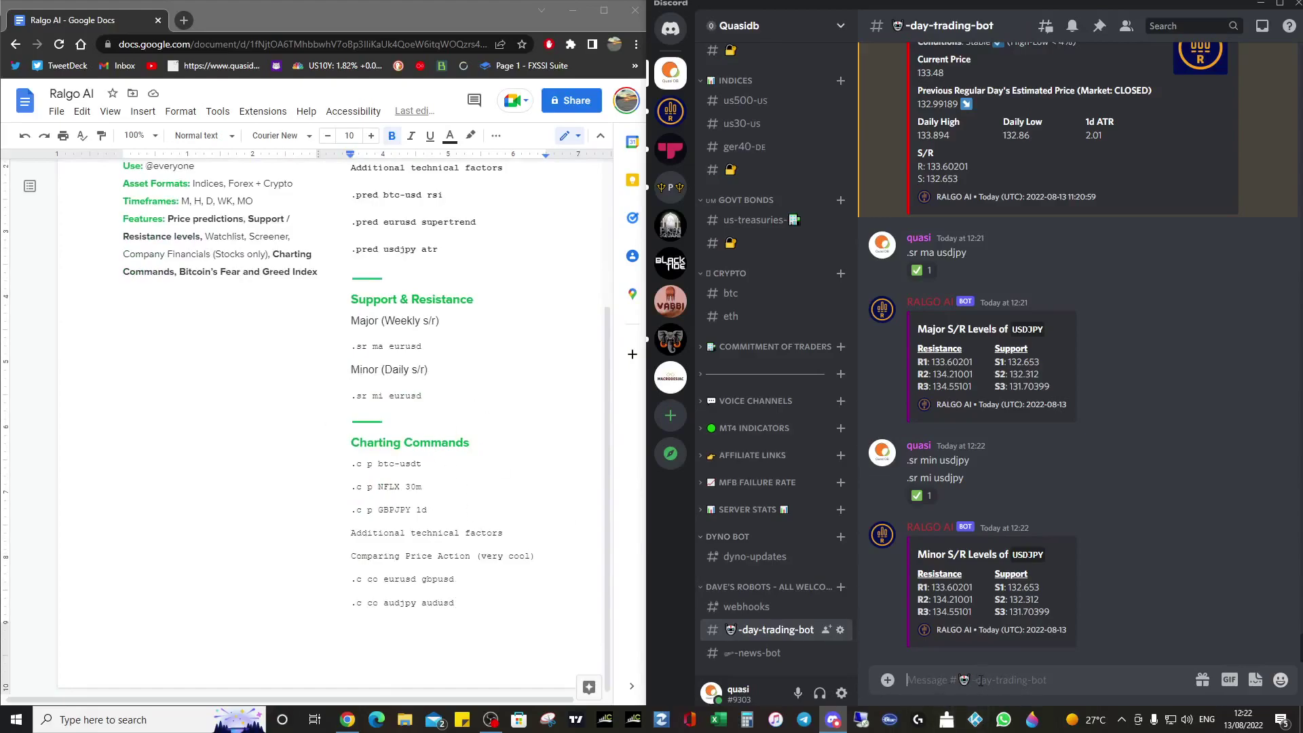
type(".c")
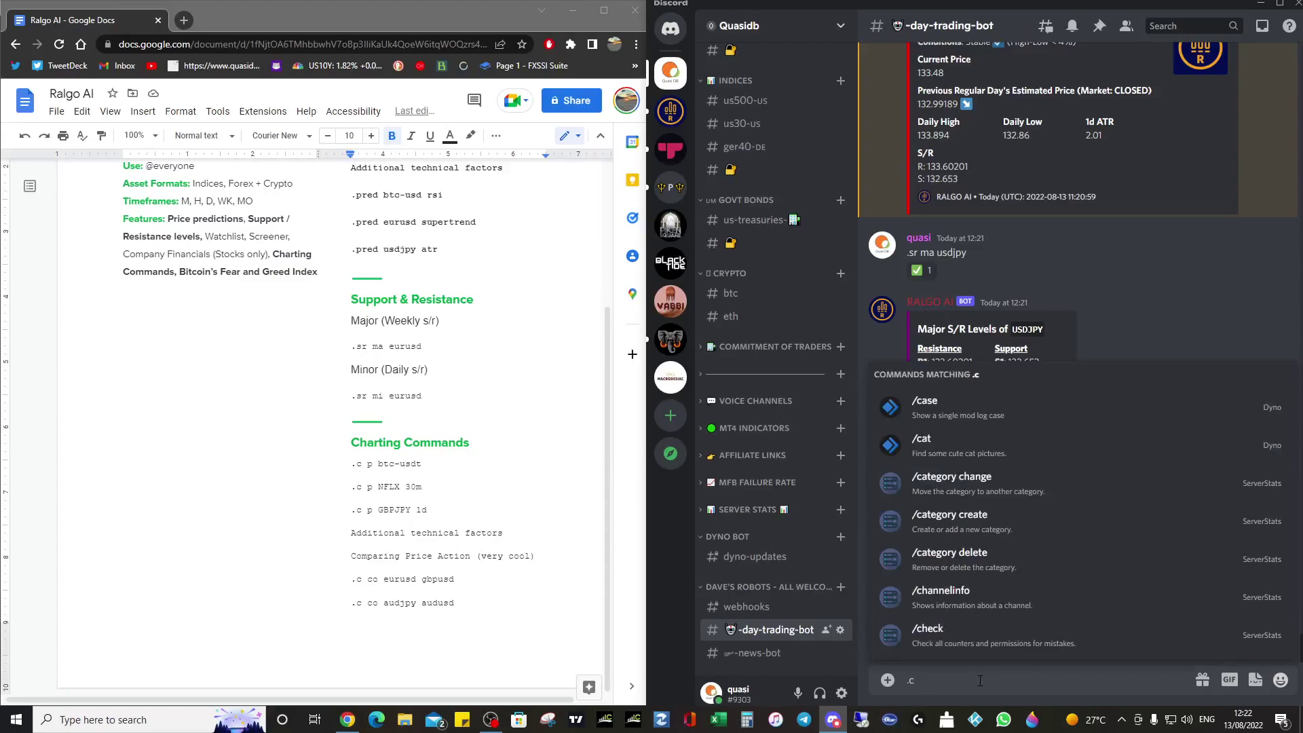
type(" p")
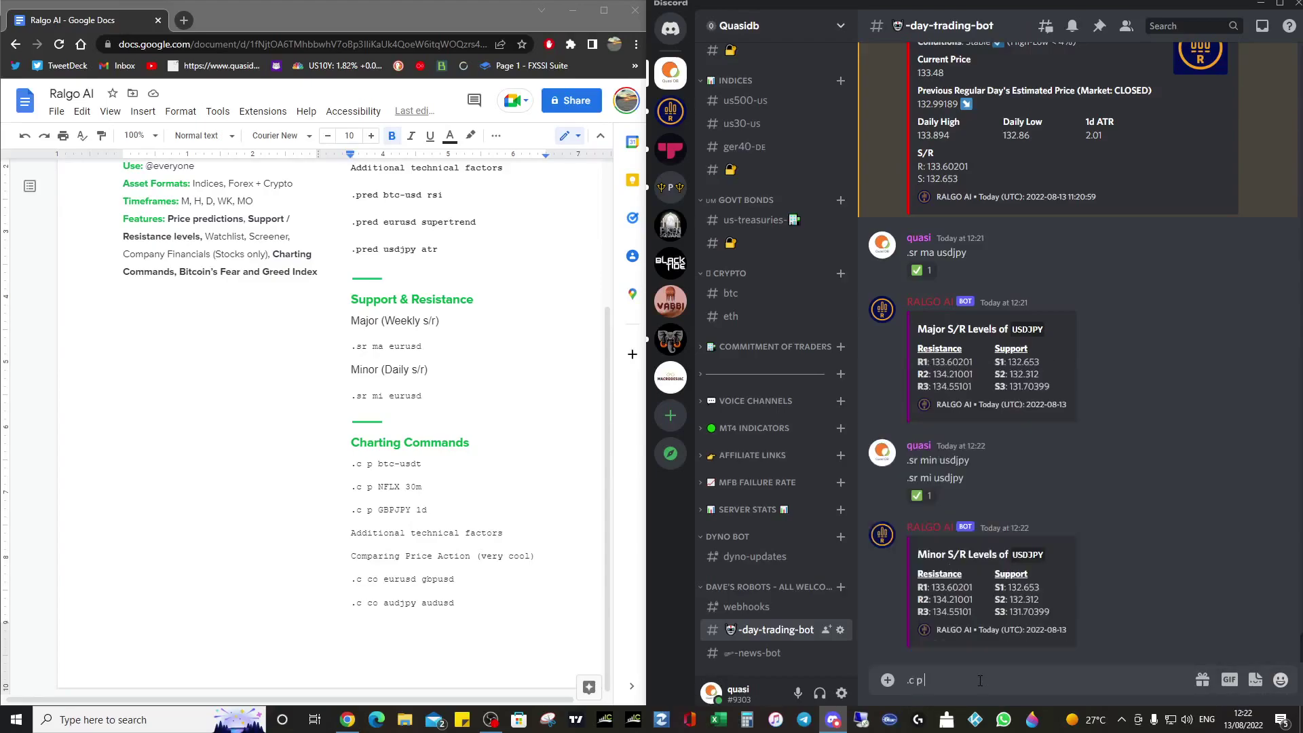
type(" usdjpy")
key("Return")
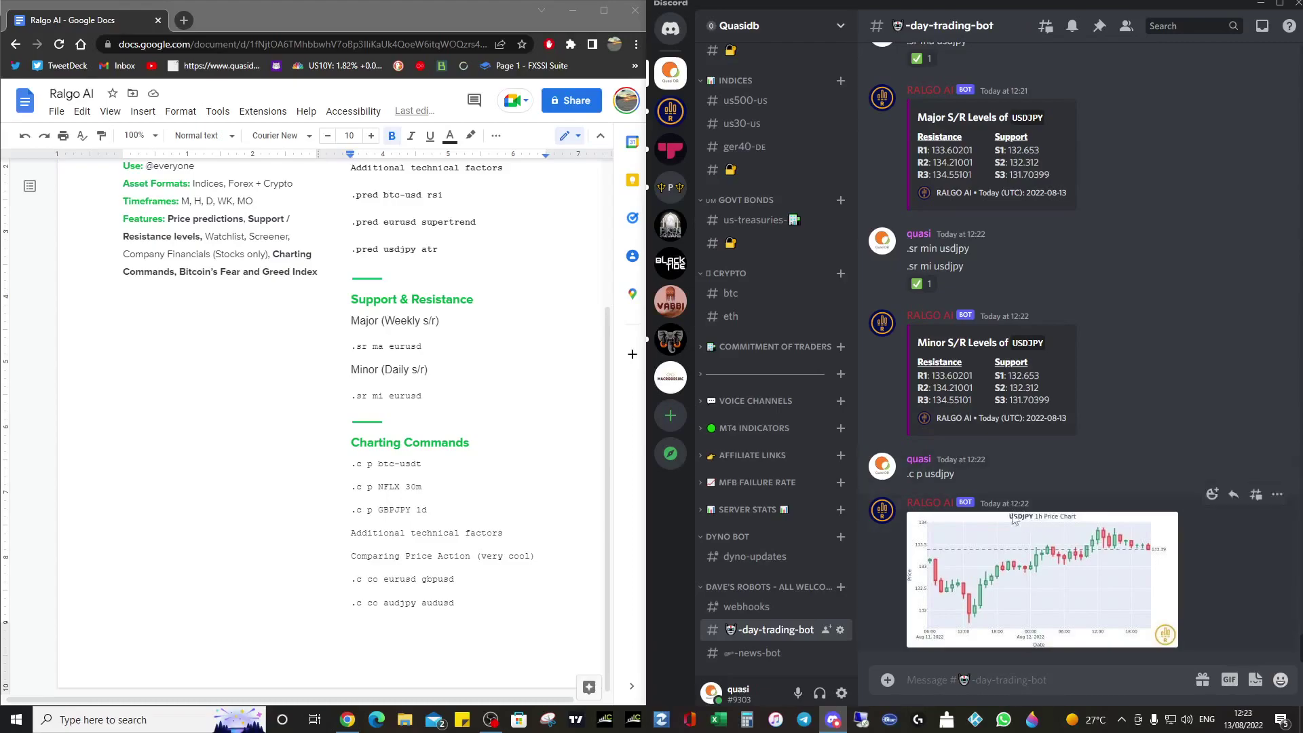
type(".c p usdjpy")
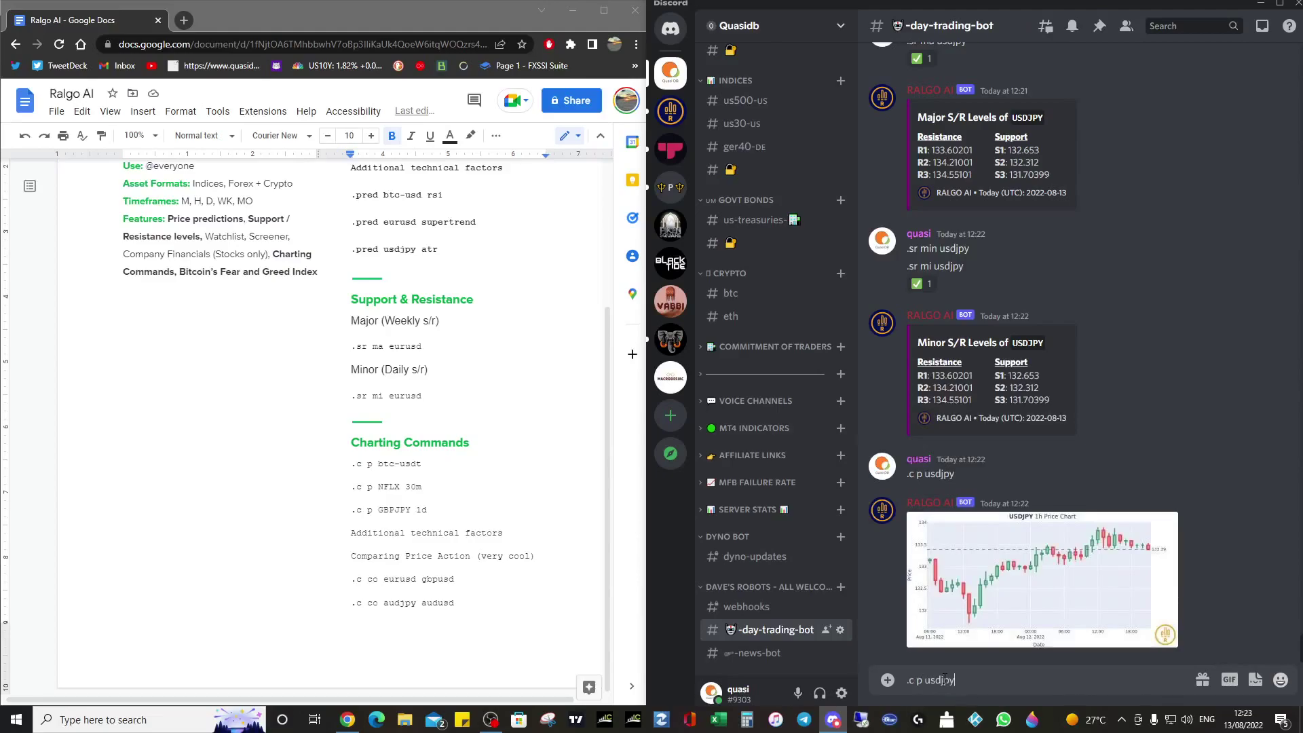
type(" 1d")
key("Return")
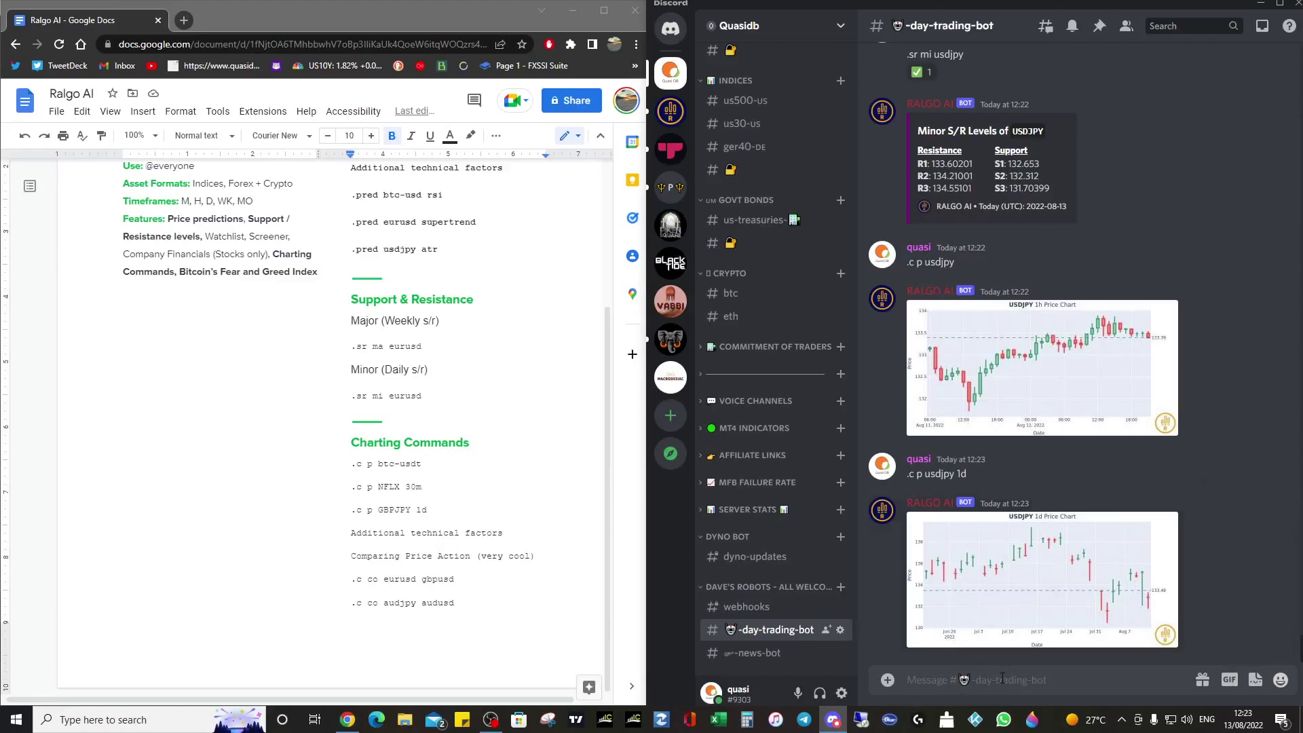
Send .c p btc-usd 1d for the BTC-USD daily chart, then draft .c co gbpusd gbpjpy.
type(".c")
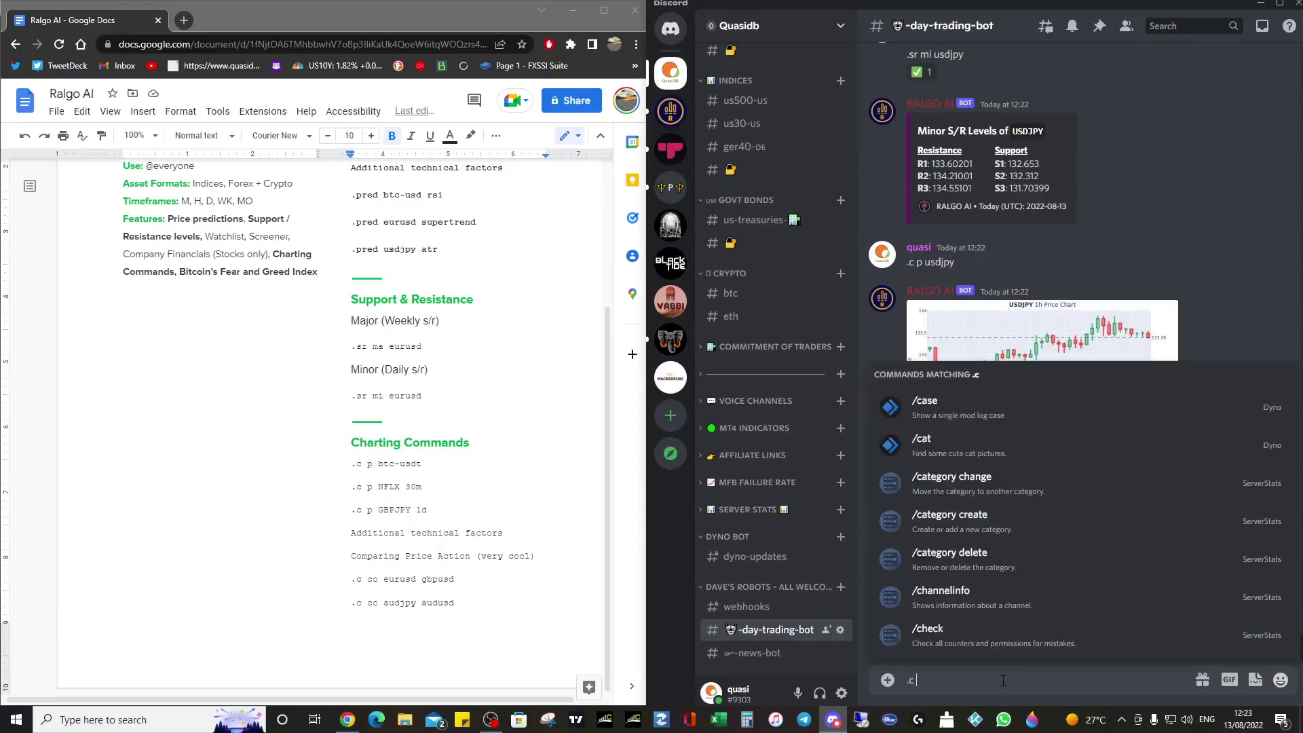
type(" p btc-usd")
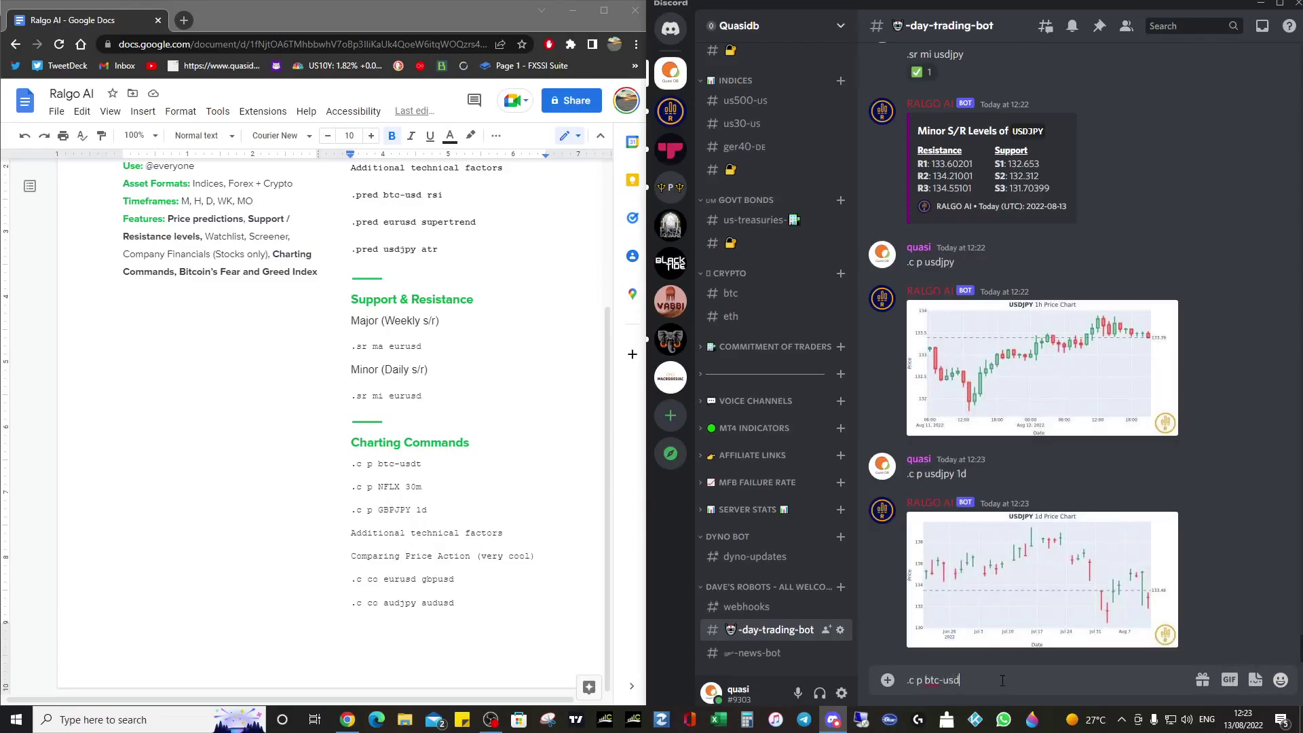
type(" 1d")
key("Return")
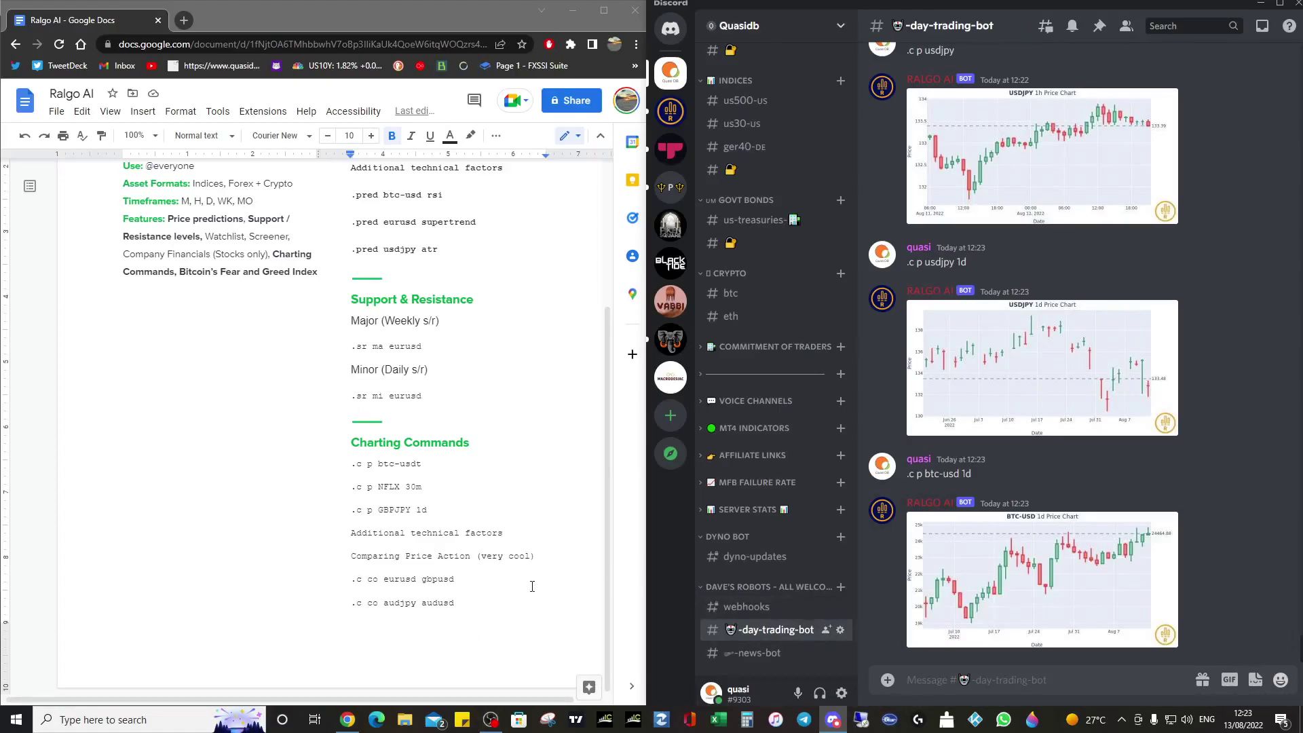
left_click(979, 681)
type(".c")
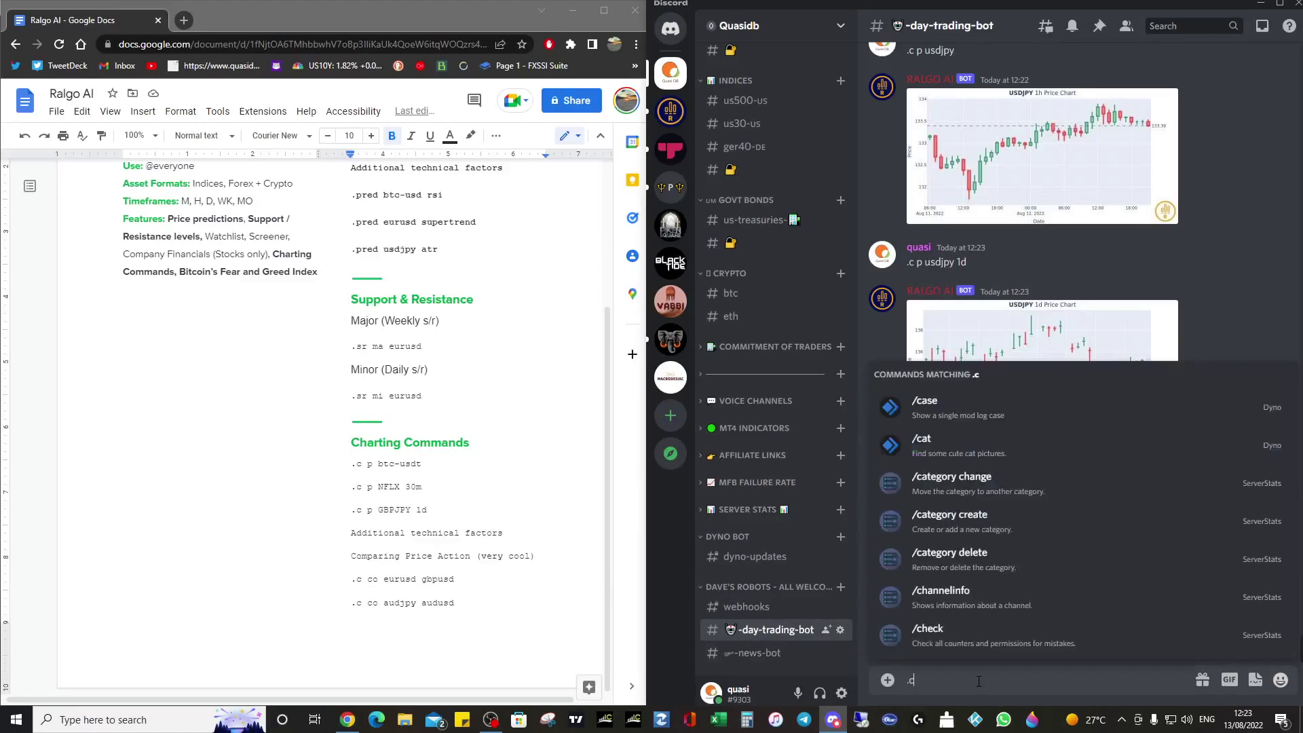
type(" co")
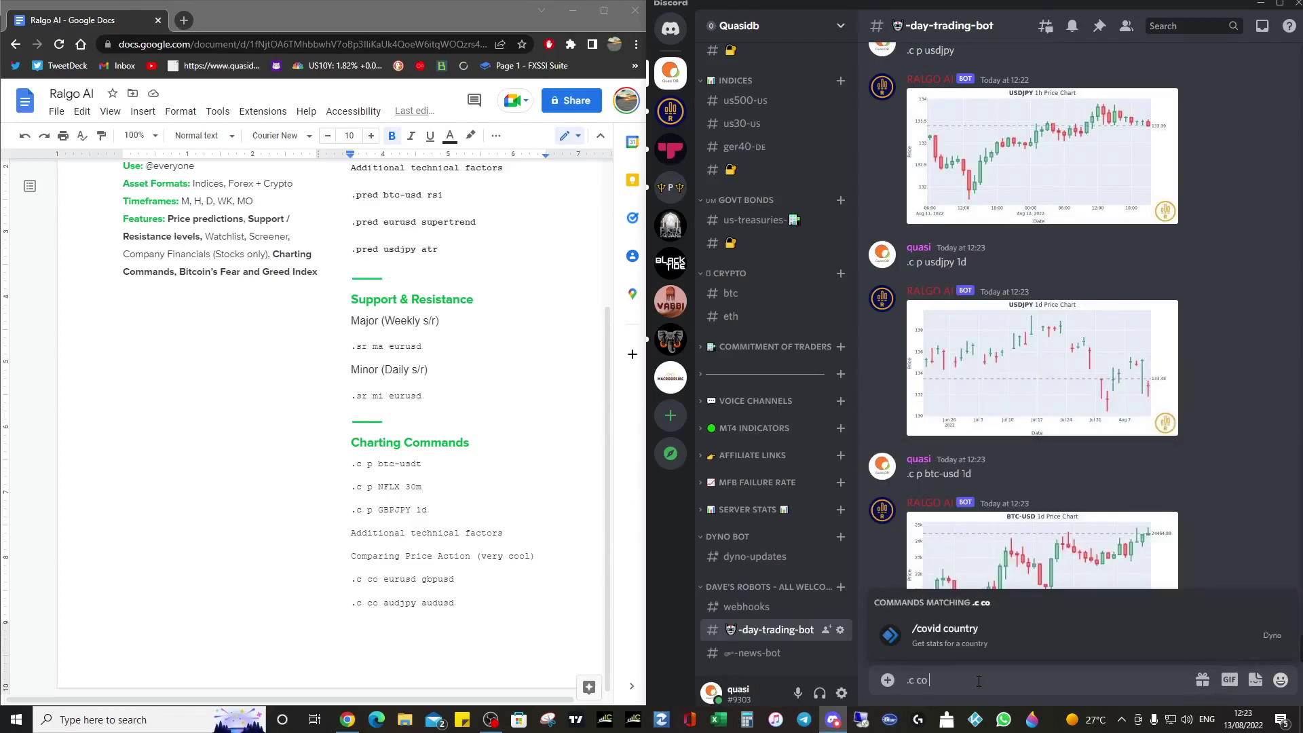
type(" gbpusd")
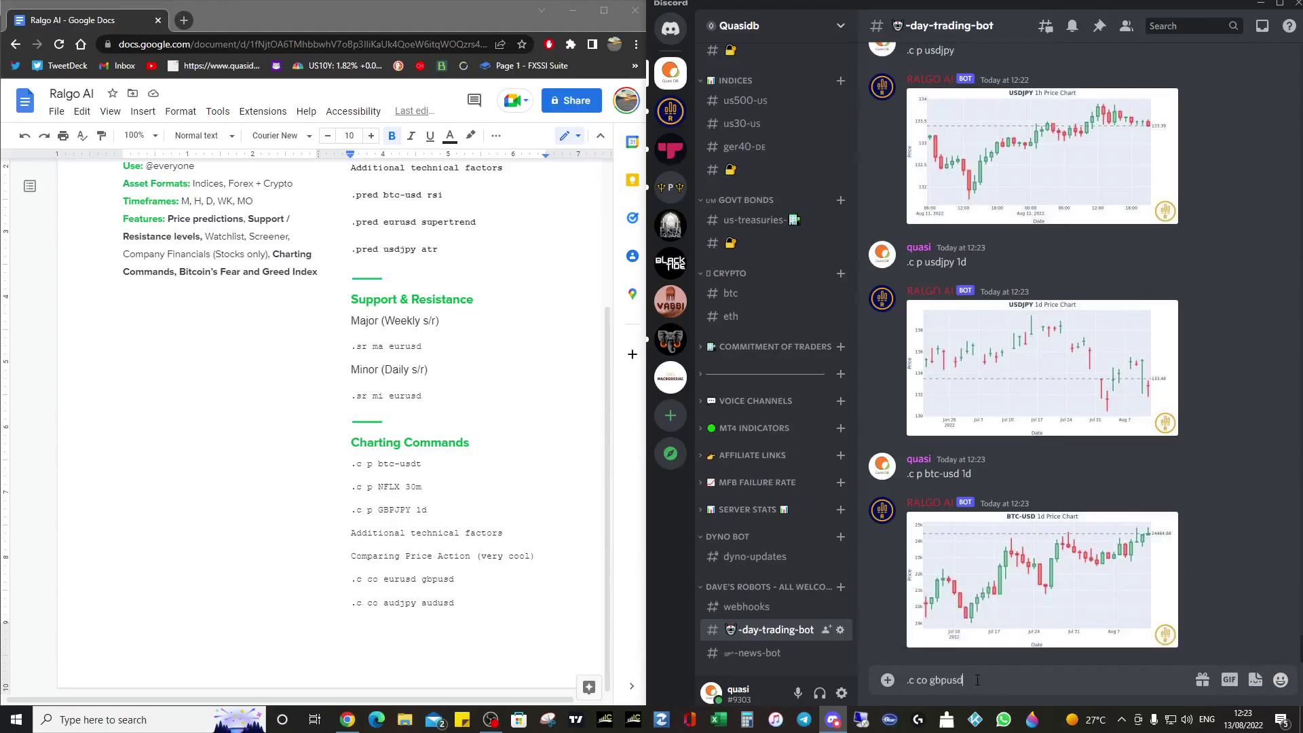
type(" gbpjpy")
Send the drafted .c co gbpusd gbpjpy comparison command to the bot.
key("Return")
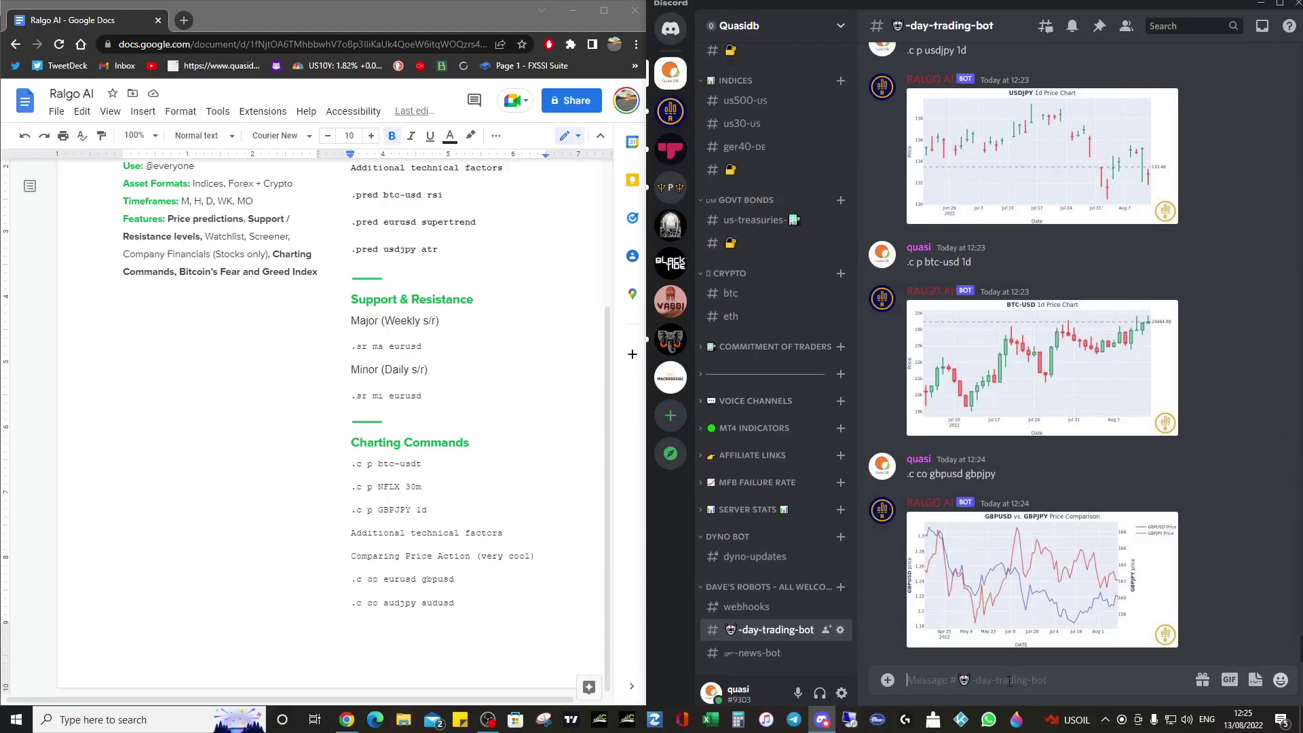
Send .fg to get the Bitcoin Fear-Greed gauge reading 46 (Fear).
type(".fg")
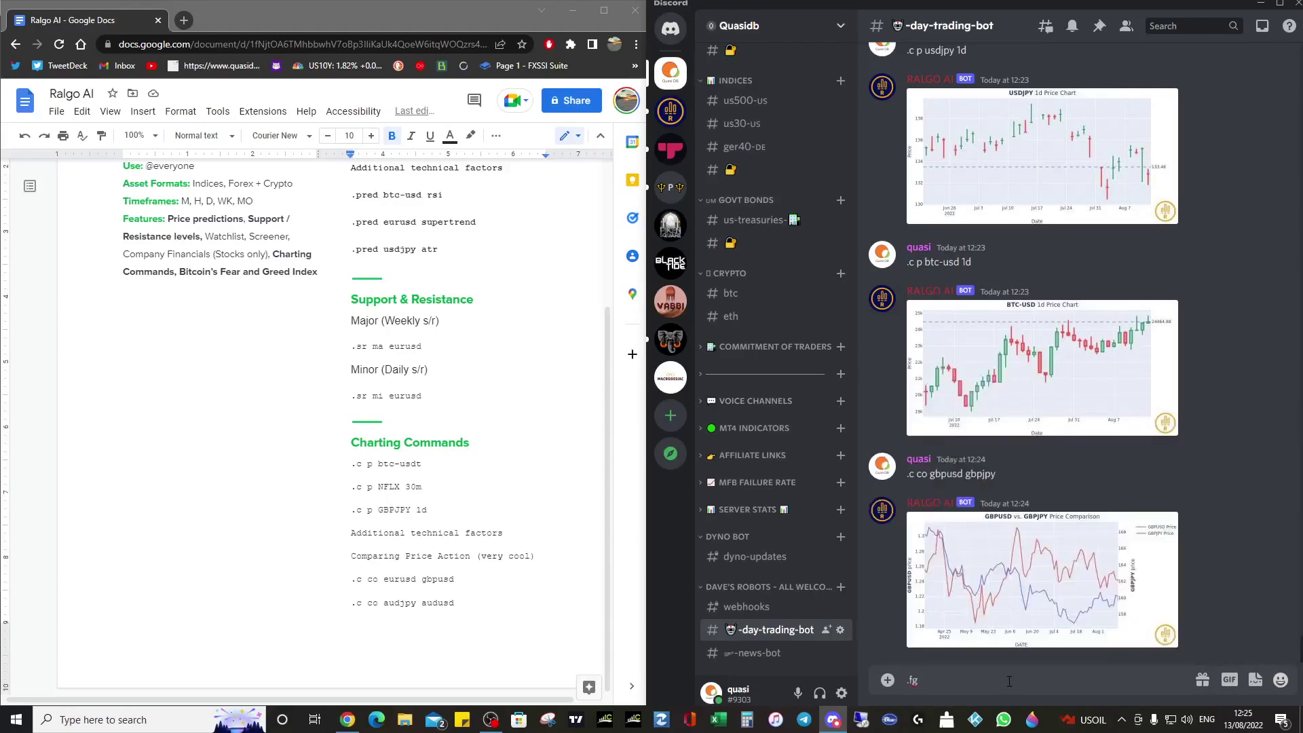
key("Return")
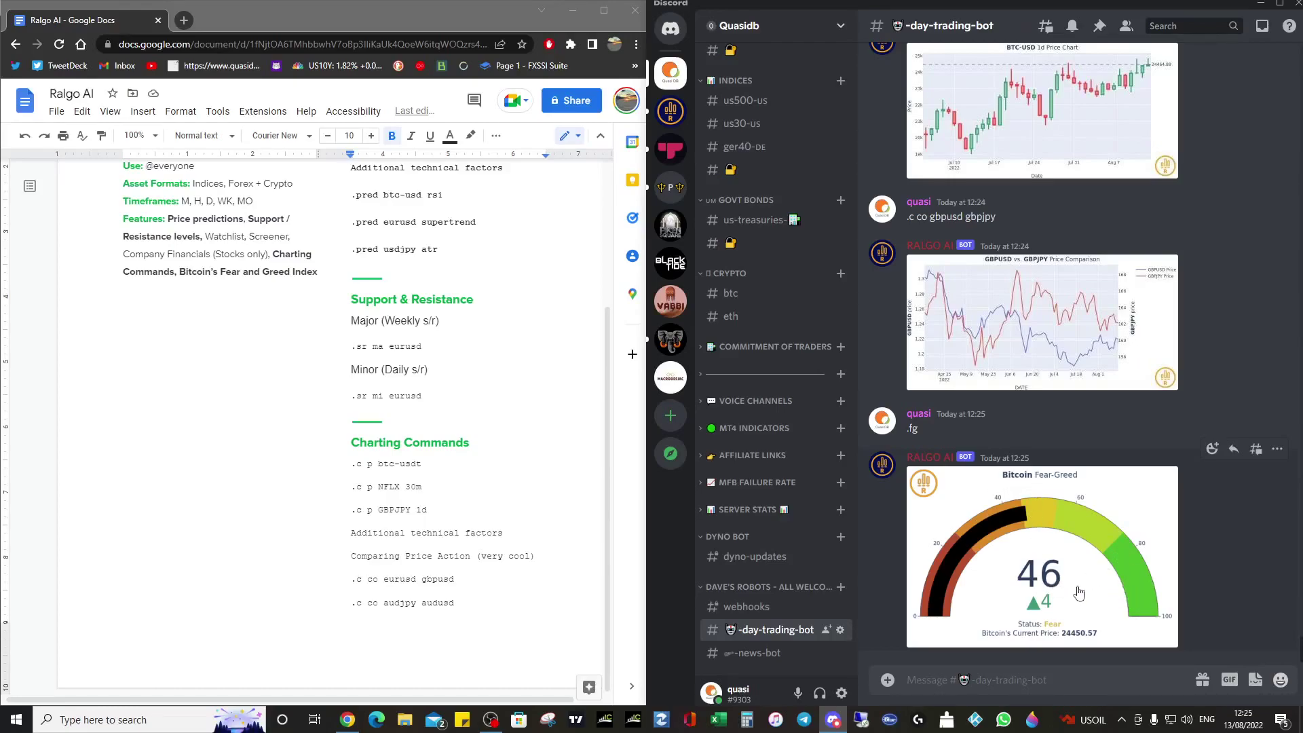
scroll(1043, 630, "up", 3)
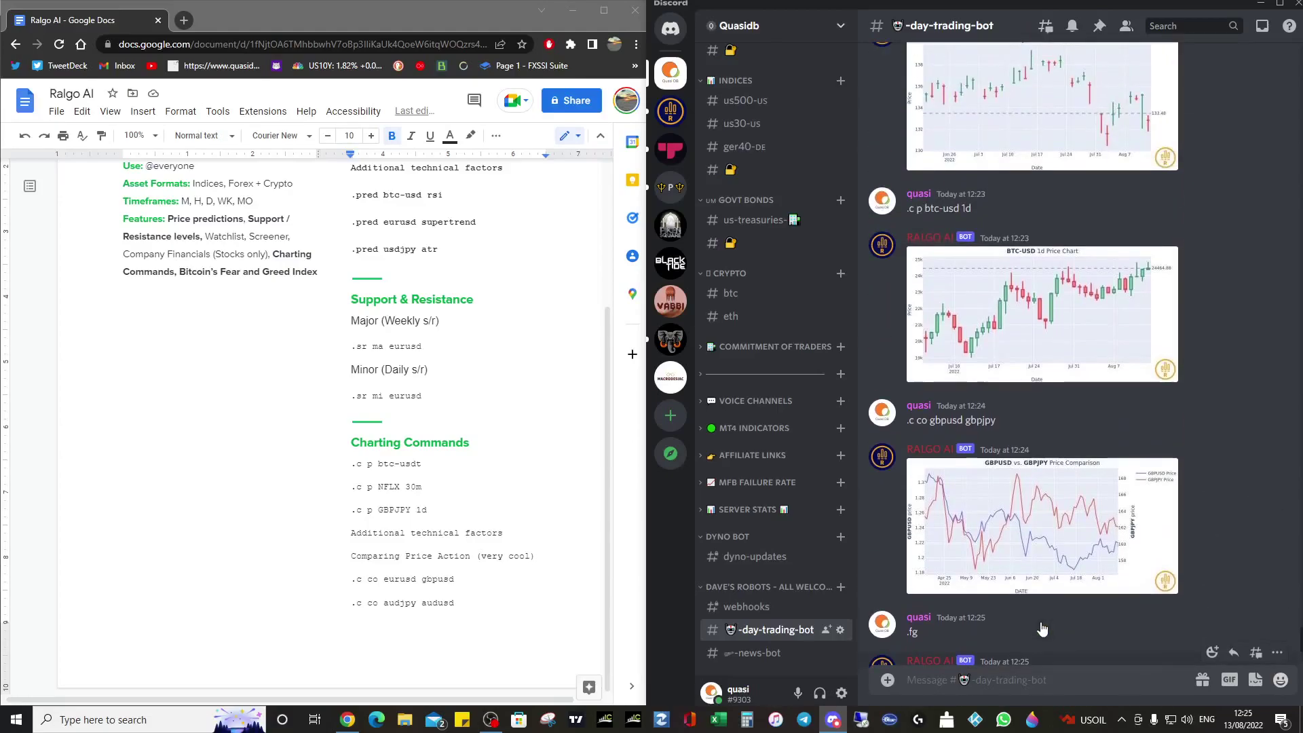
scroll(1043, 629, "up", 6)
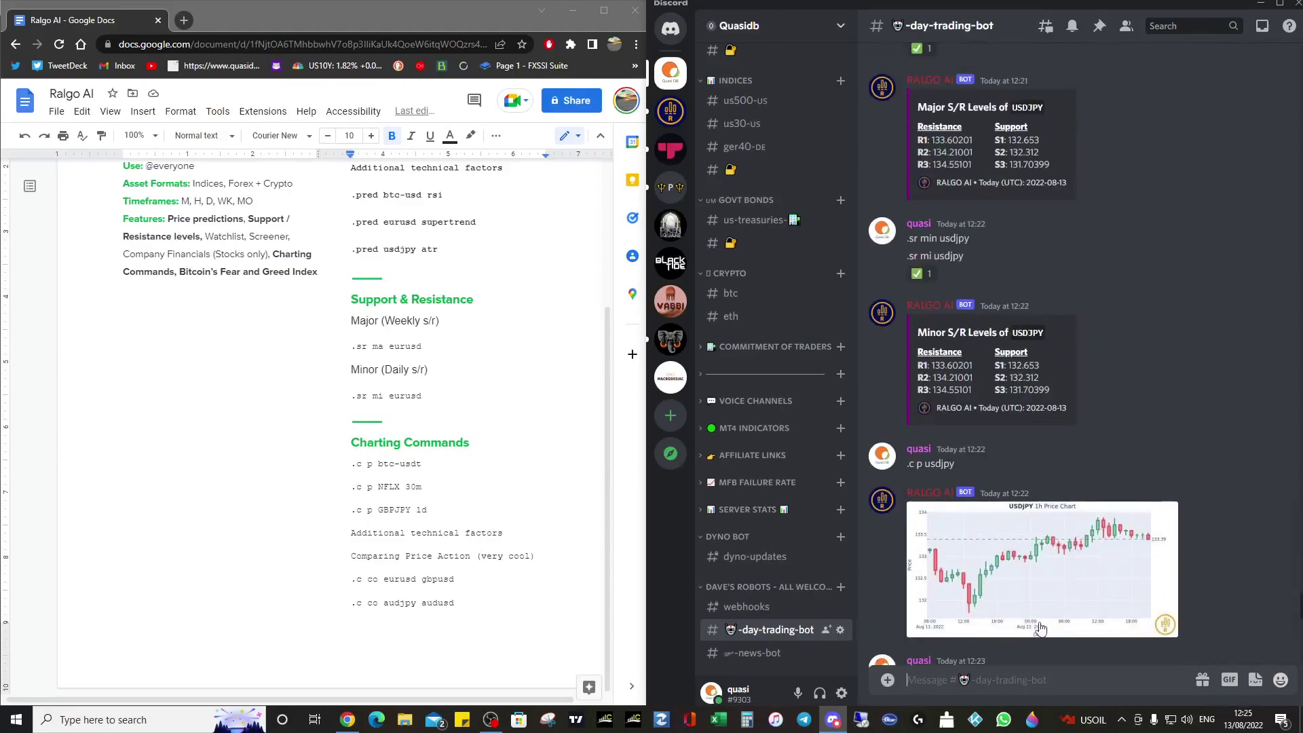
scroll(1040, 629, "up", 5)
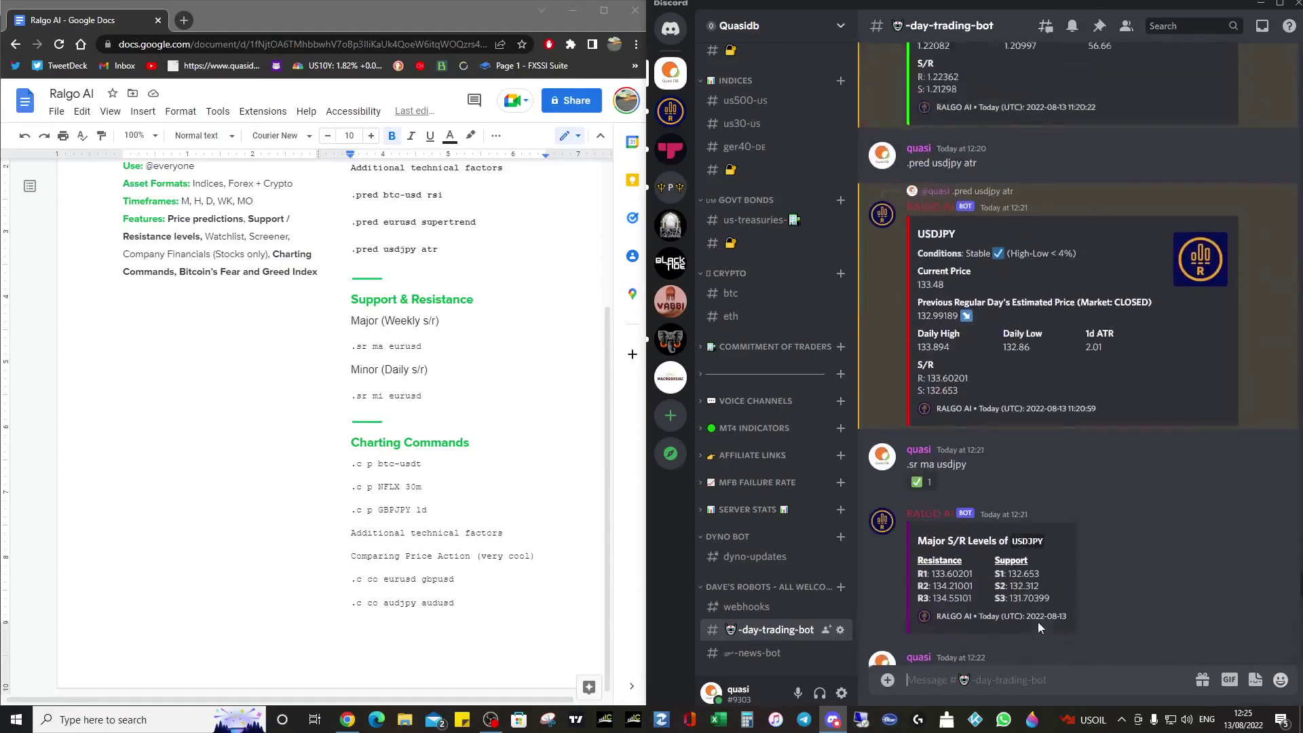
scroll(1038, 622, "up", 2)
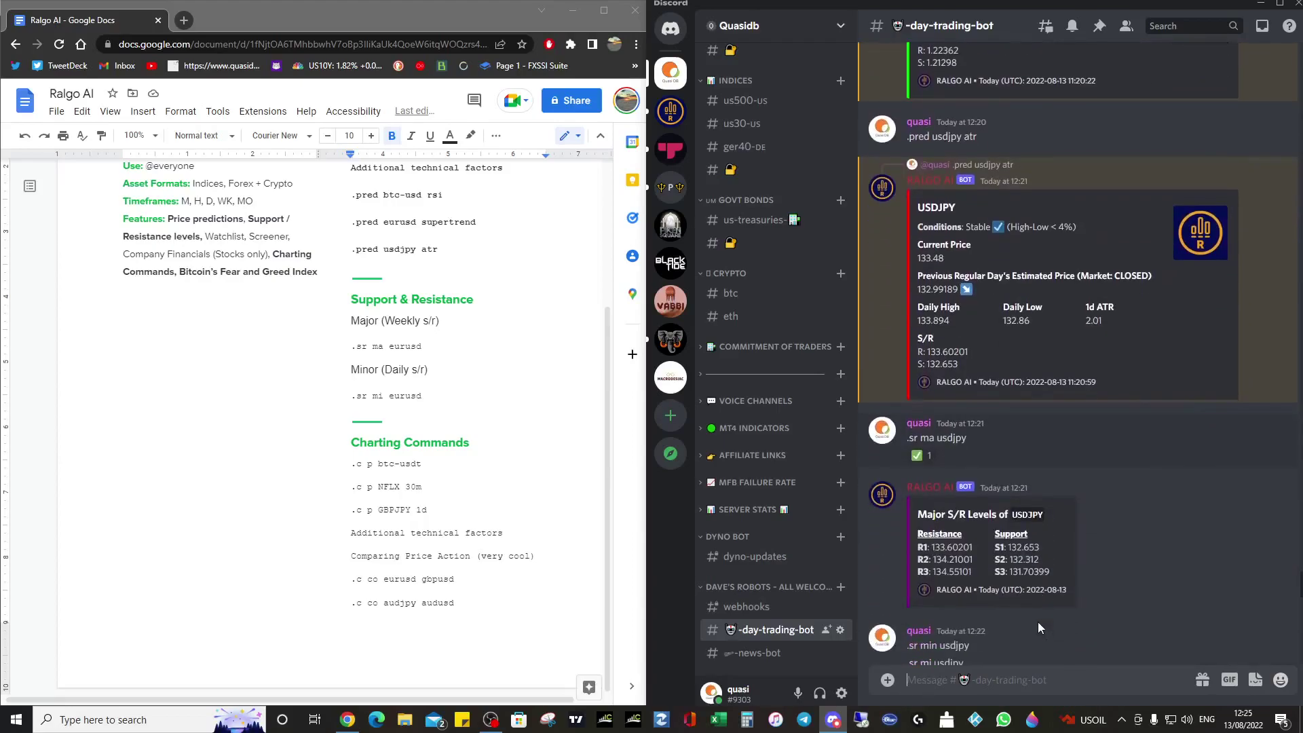
scroll(1037, 622, "up", 4)
scroll(1038, 622, "up", 3)
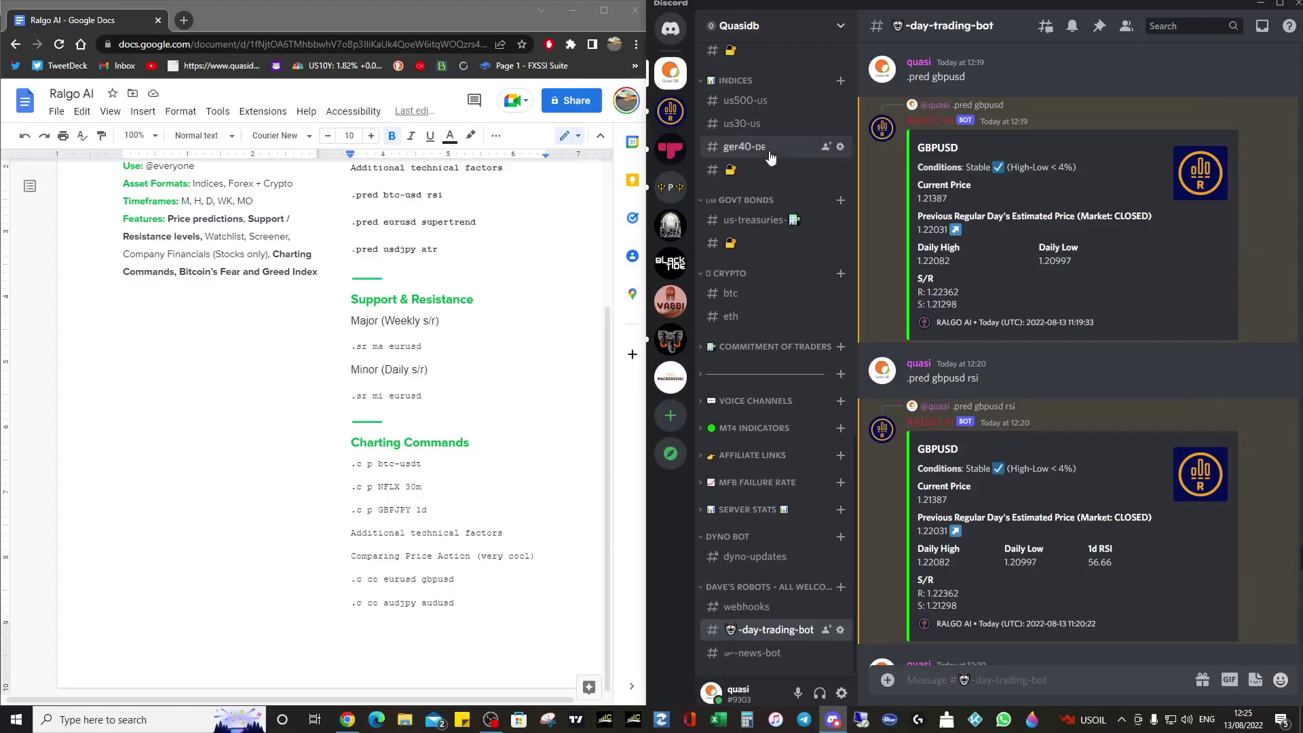
scroll(762, 357, "up", 3)
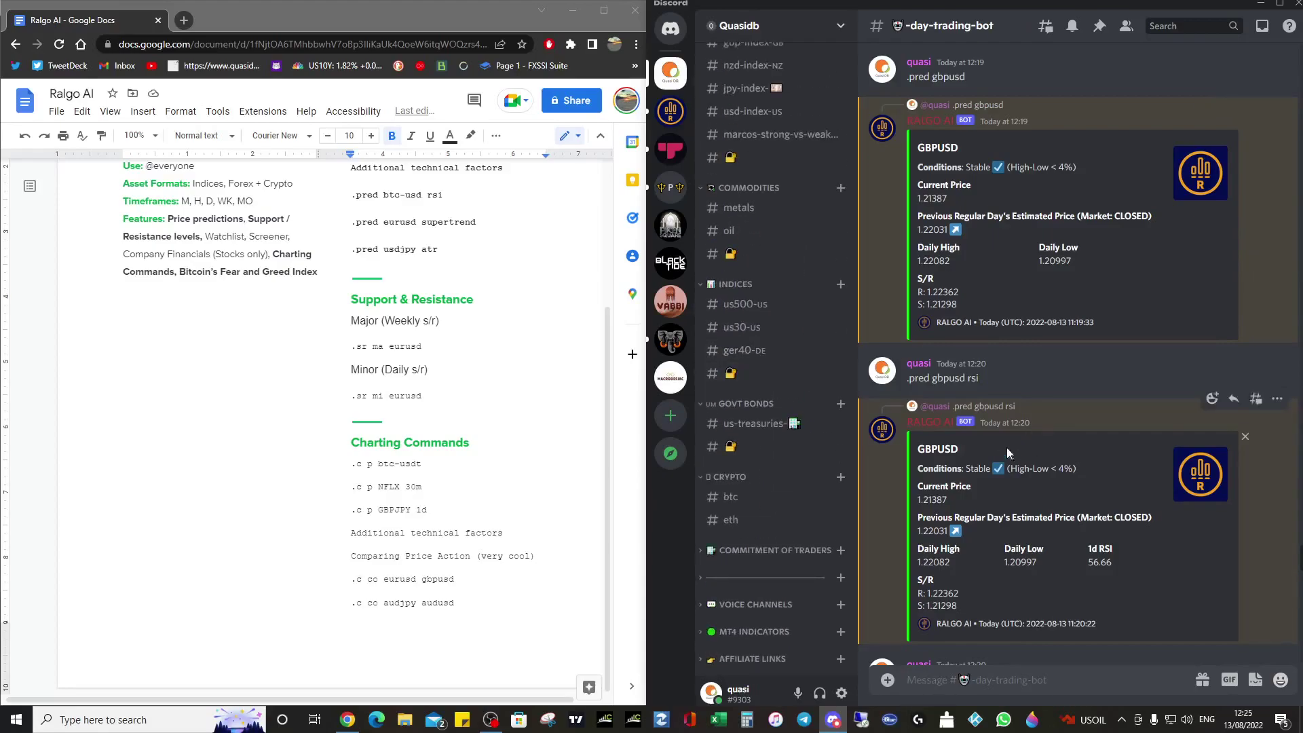
scroll(809, 316, "up", 4)
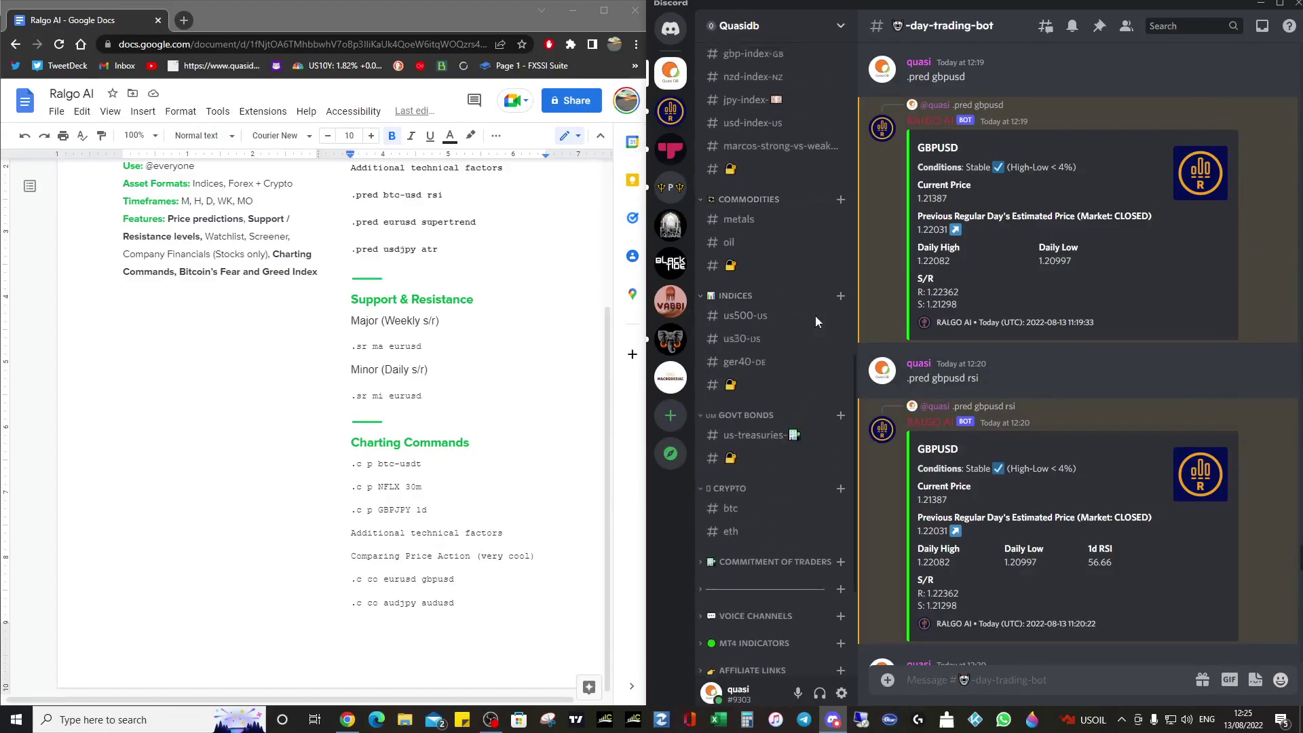
scroll(794, 271, "up", 3)
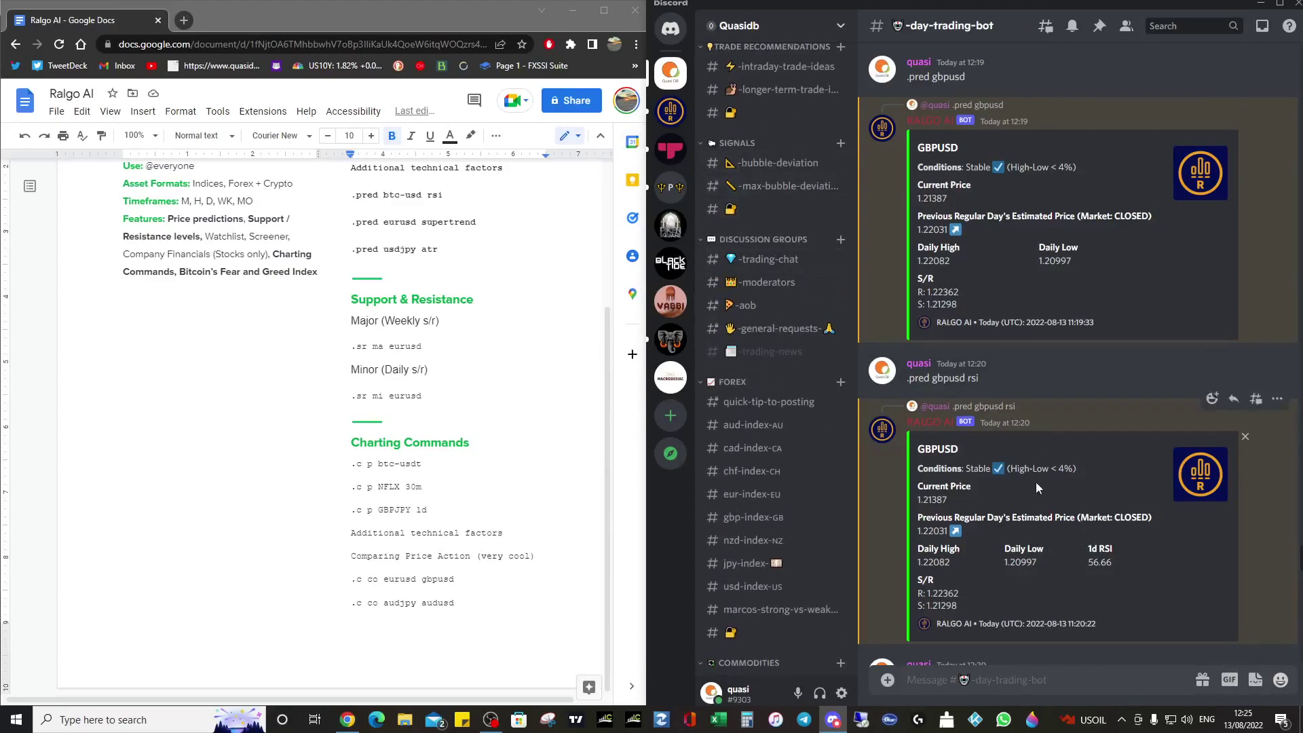
scroll(1032, 483, "down", 5)
scroll(1029, 484, "down", 10)
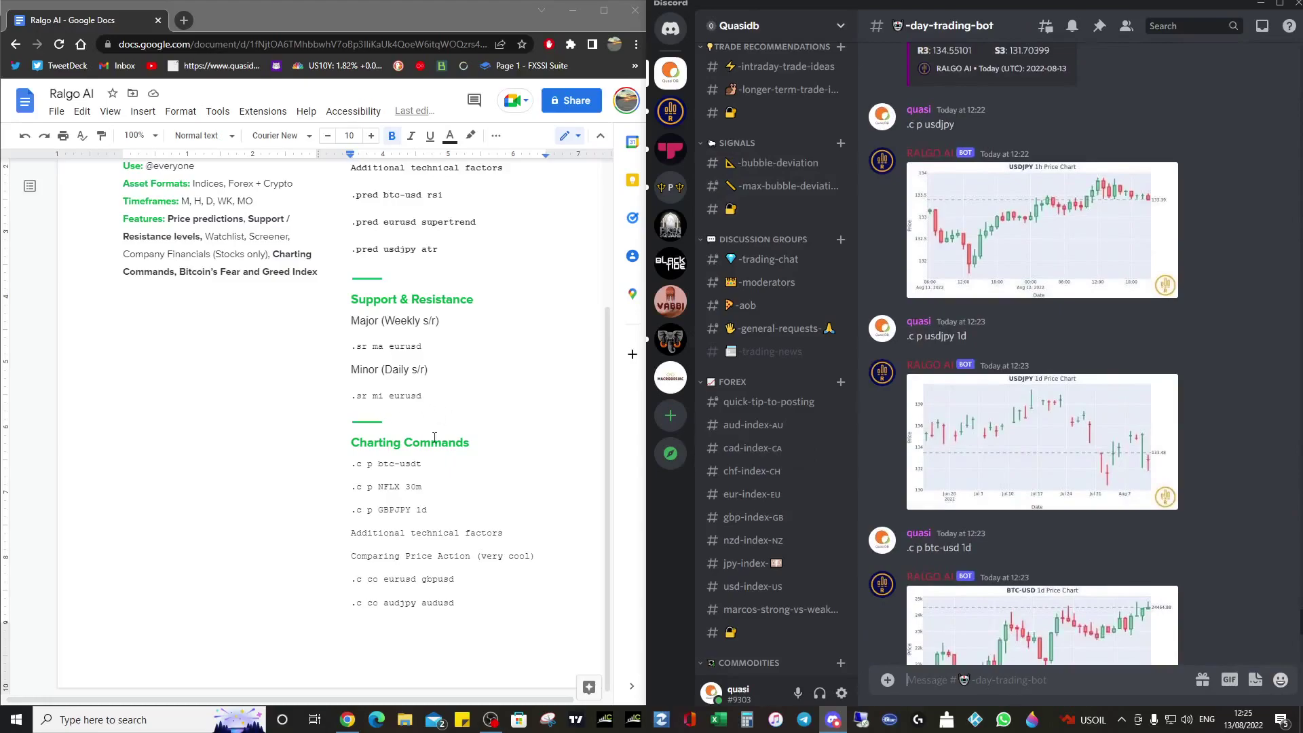
scroll(1020, 524, "down", 5)
scroll(290, 410, "up", 3)
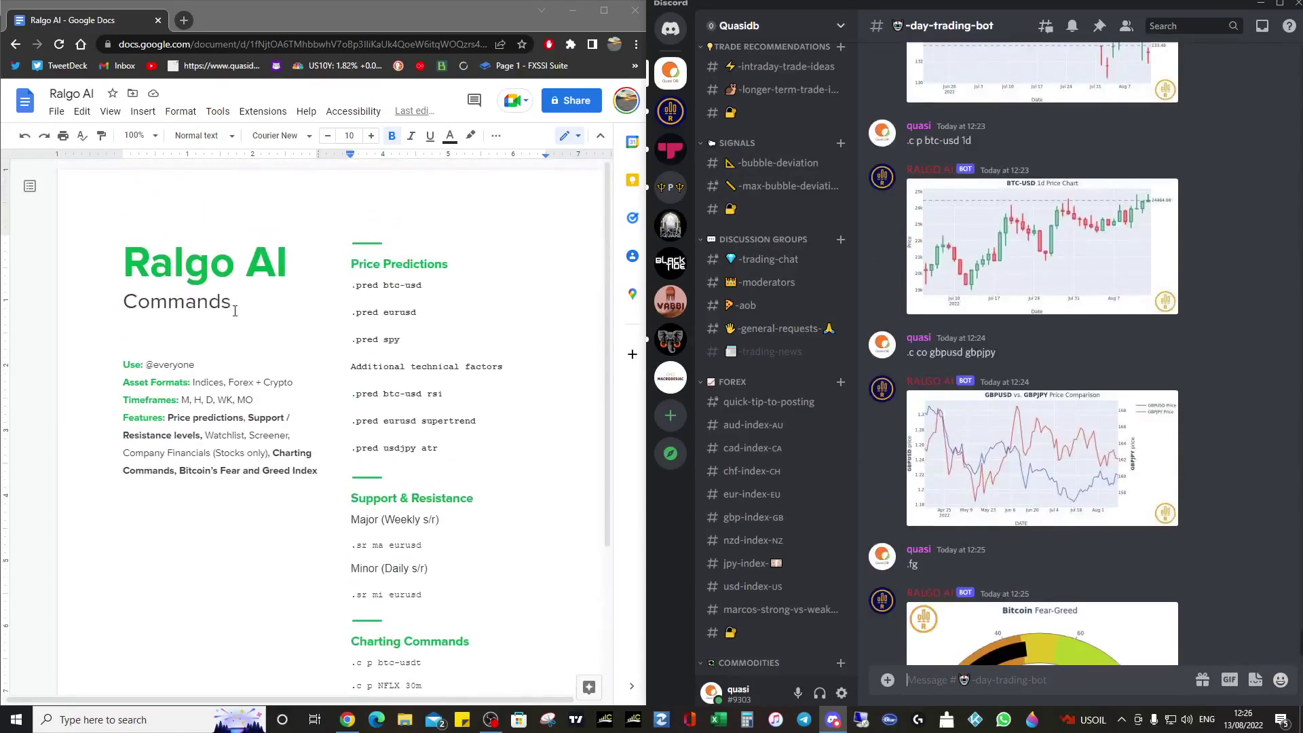
scroll(760, 332, "up", 5)
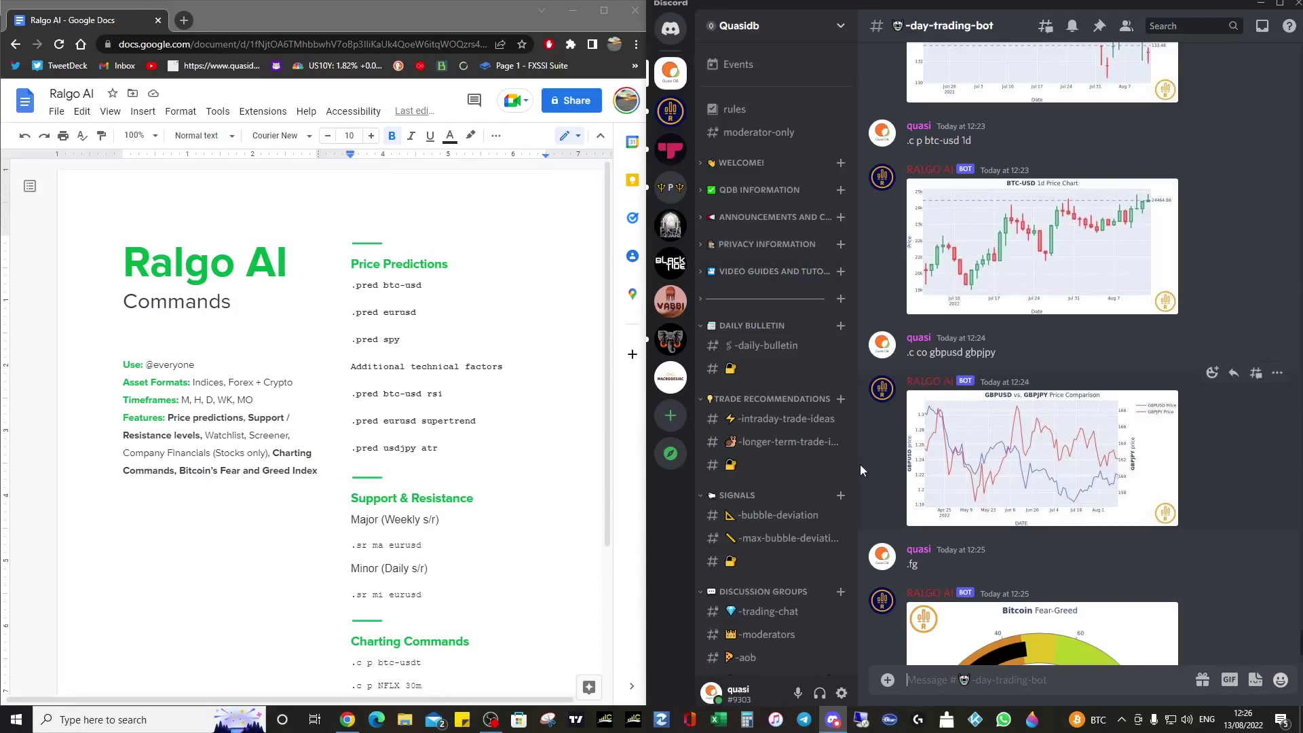
left_click_drag(415, 312, 348, 320)
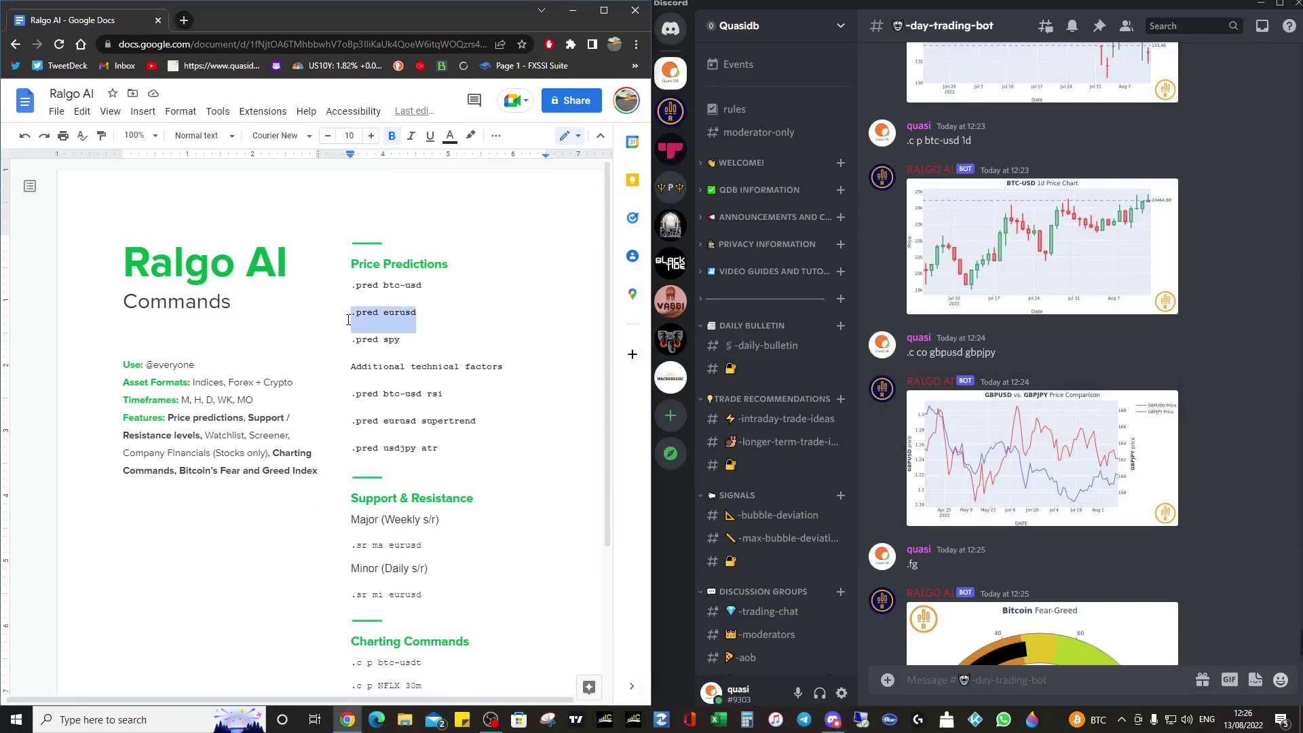
left_click(436, 328)
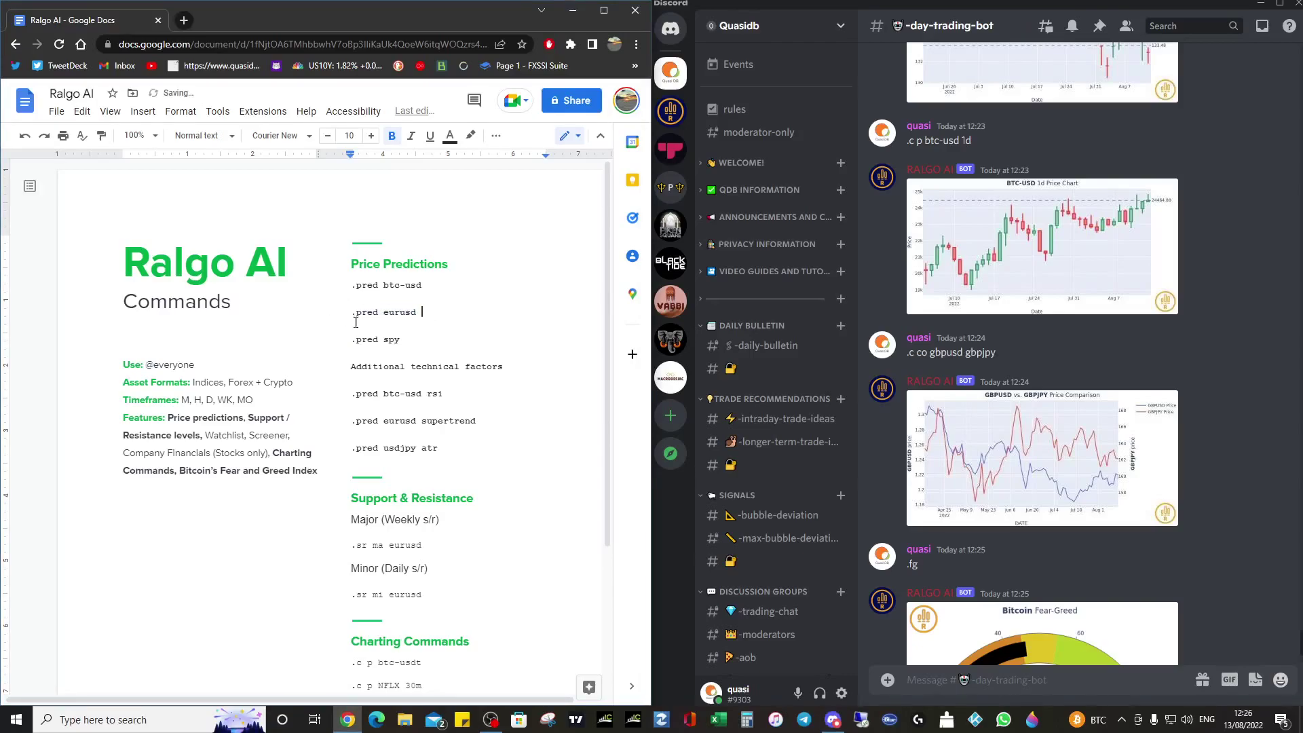